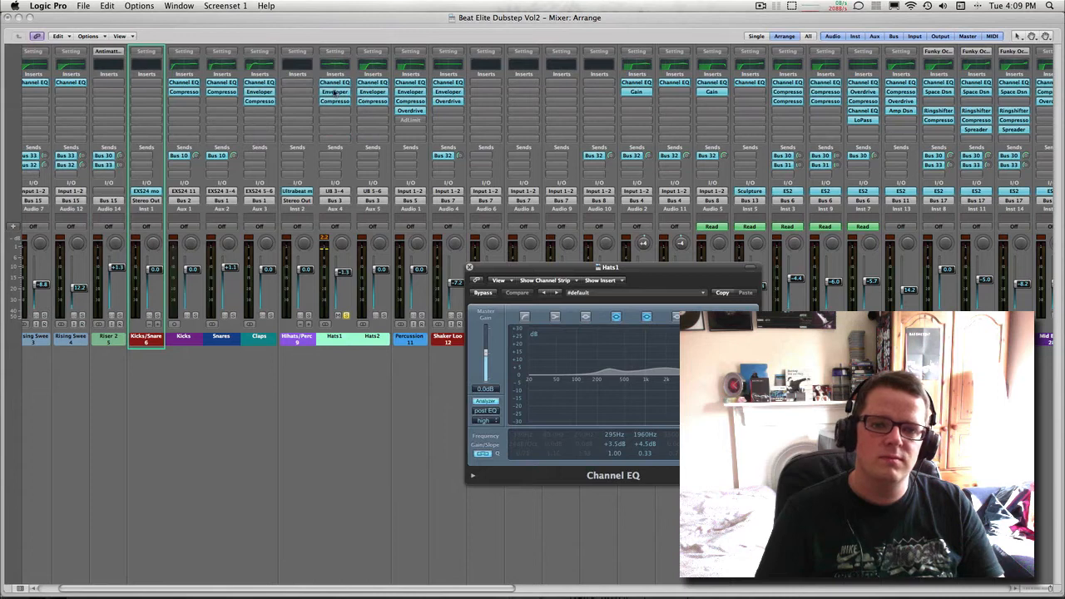
Open the Enveloper on the Hats1 channel, compare the sound with the effect bypassed and active, and close its window.
click(333, 94)
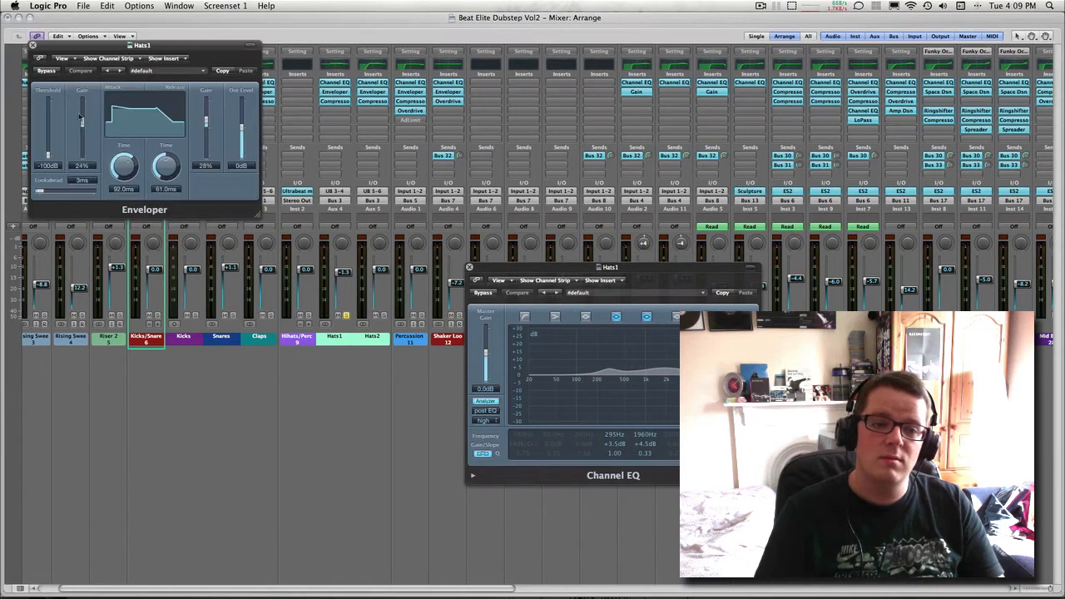
click(46, 70)
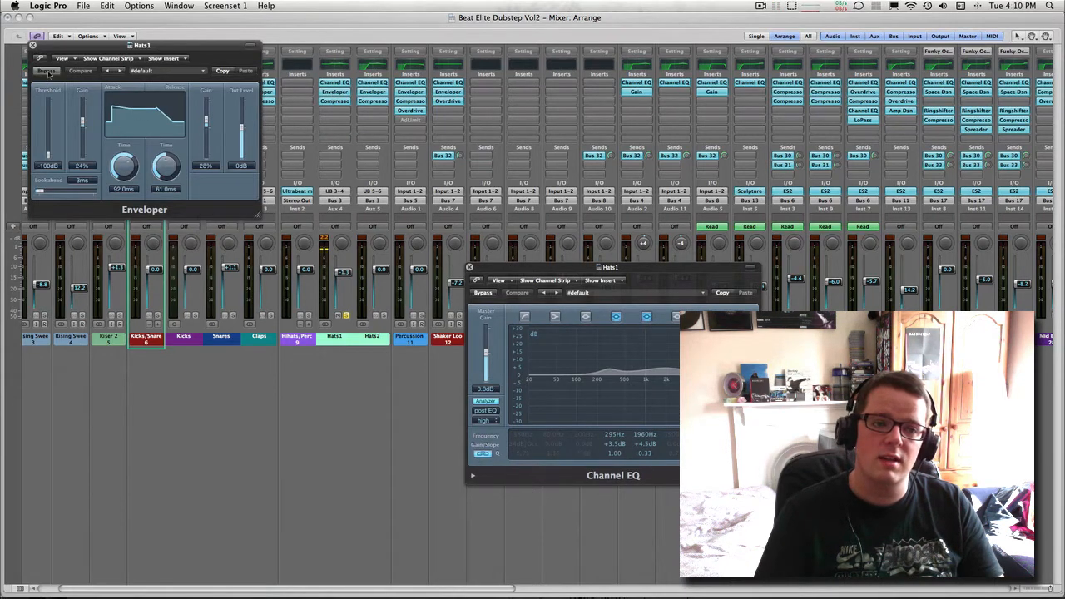
click(46, 71)
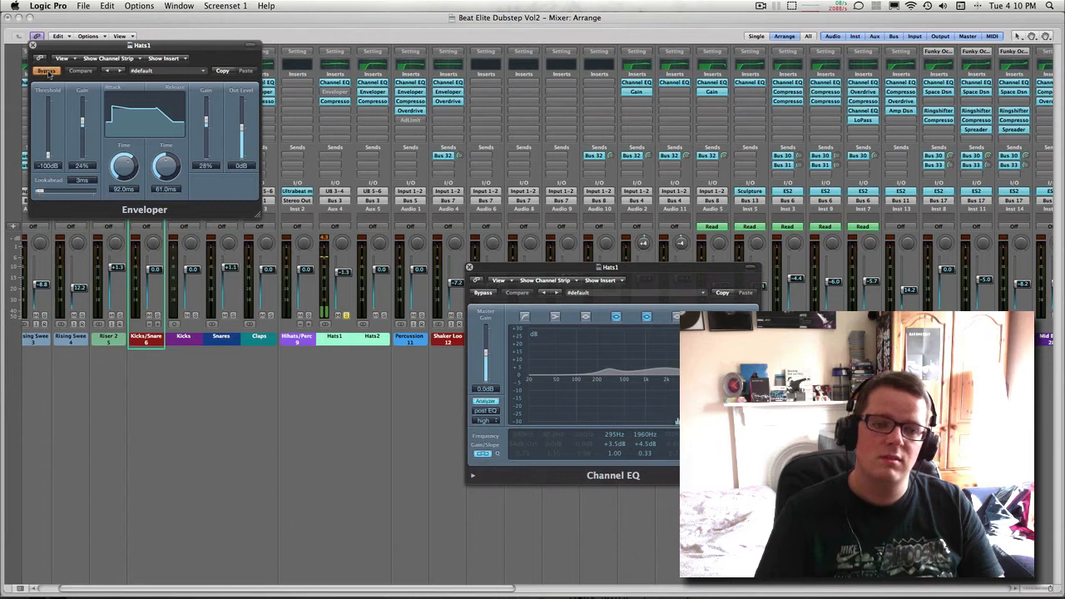
click(33, 45)
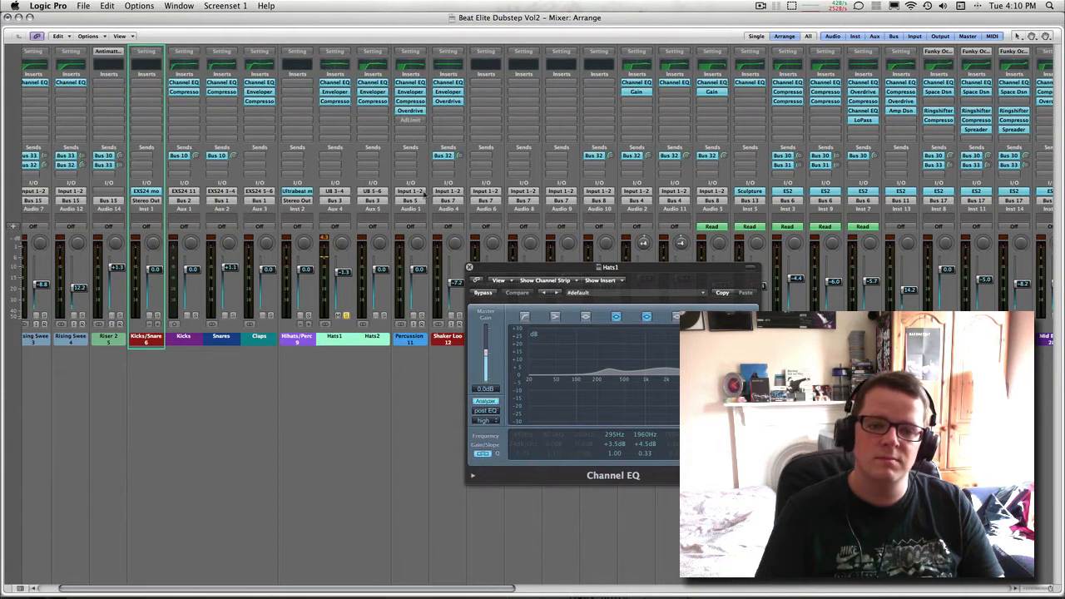
Review the Compressor on the Hats1 channel, play back the Hats2 channel, and close the Hats1 Channel EQ and Compressor windows.
click(333, 102)
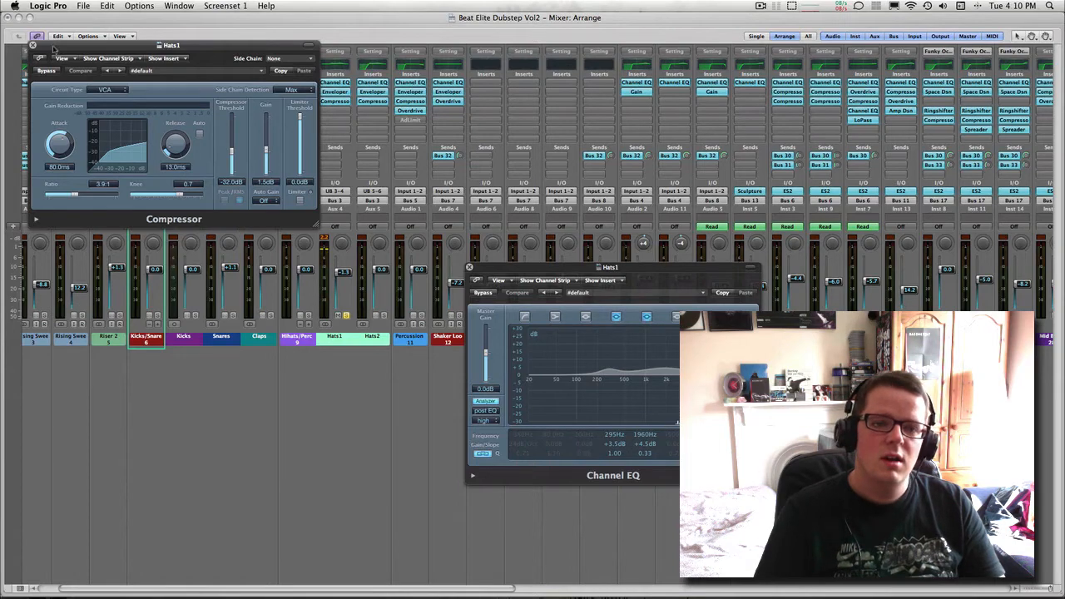
drag(57, 58, 222, 333)
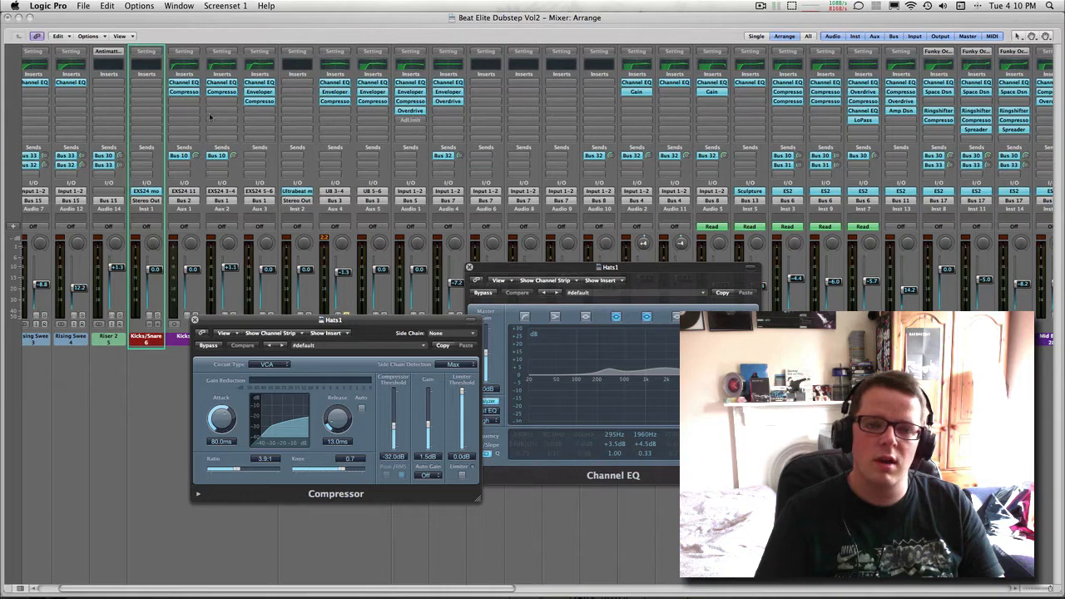
click(468, 268)
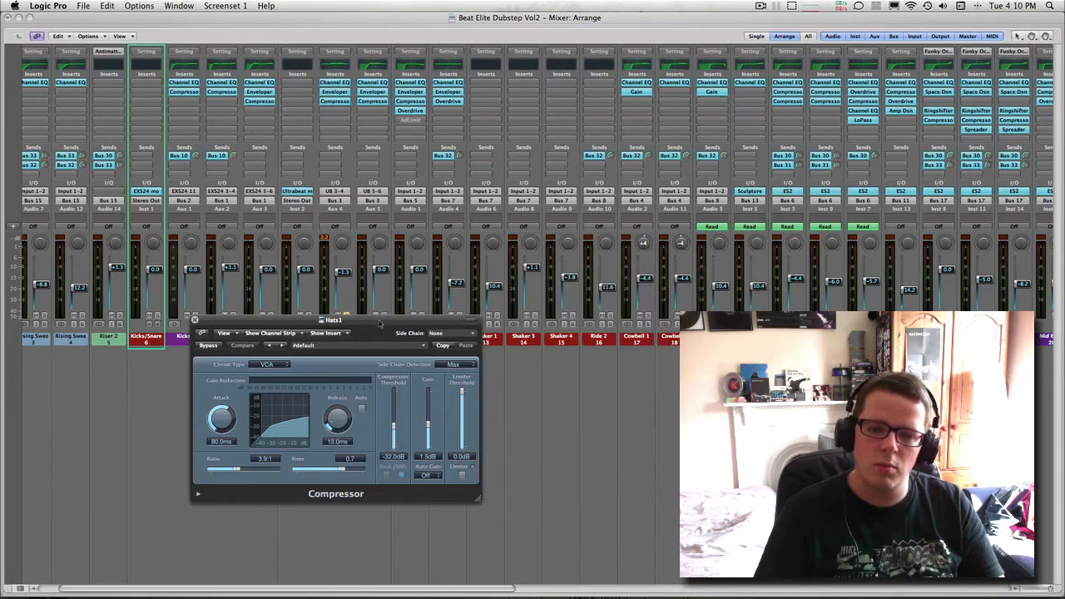
drag(374, 324, 690, 263)
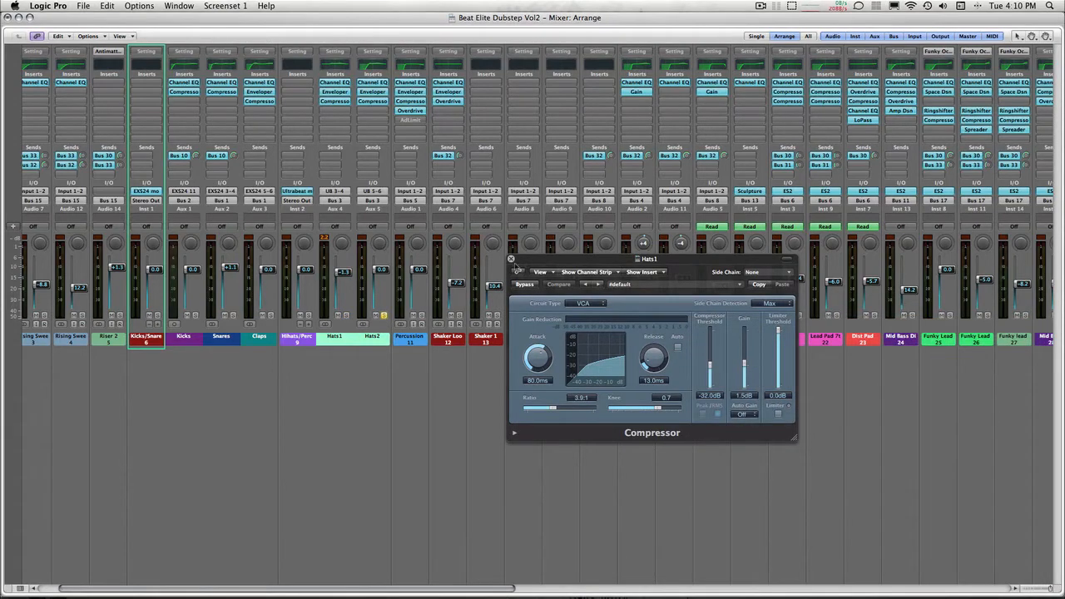
key(space)
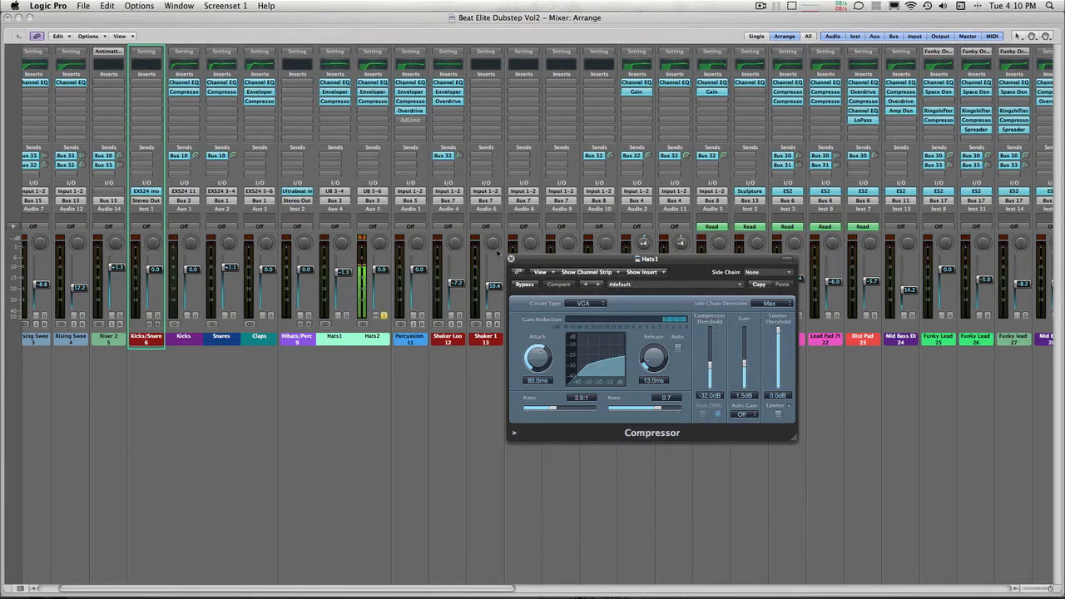
click(511, 259)
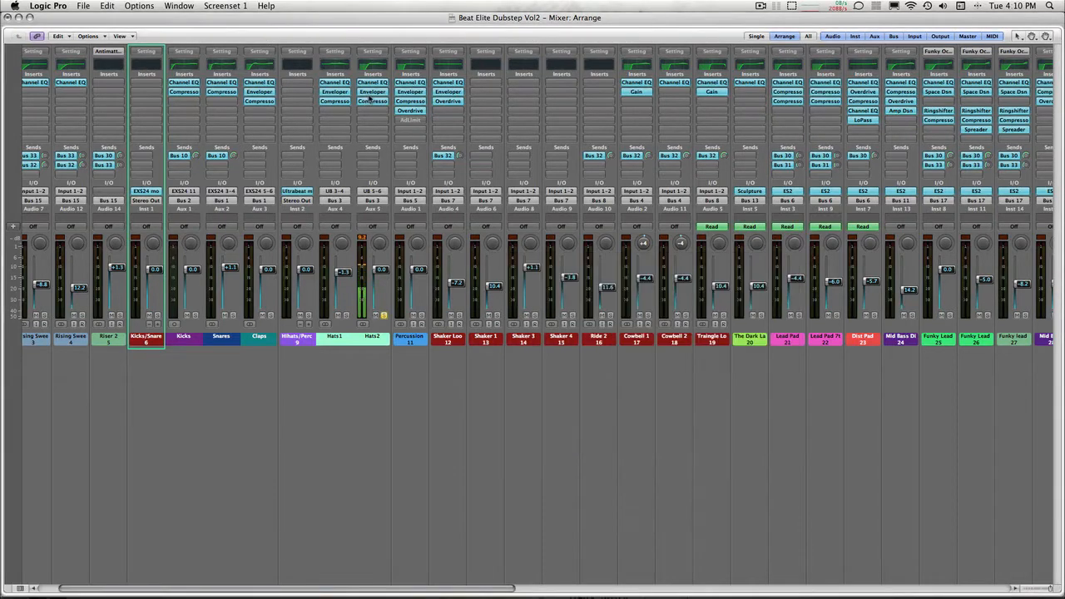
Unsolo the Hats2 channel, follow the hats' Bus 3 output to the UB Hats channel, and solo UB Hats.
click(383, 317)
double_click(338, 203)
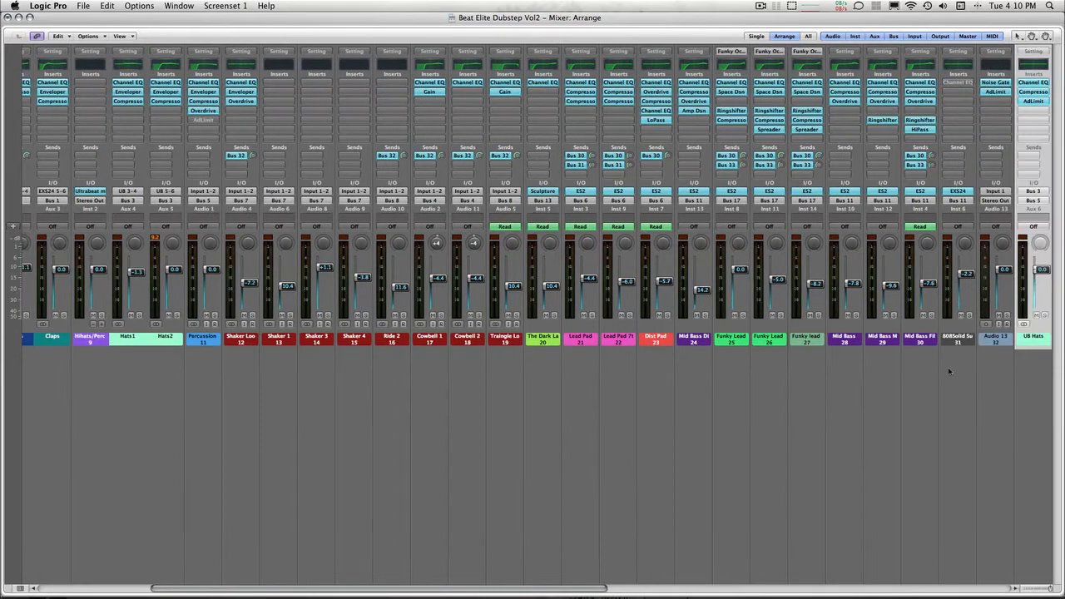
scroll(1017, 397, right, 5)
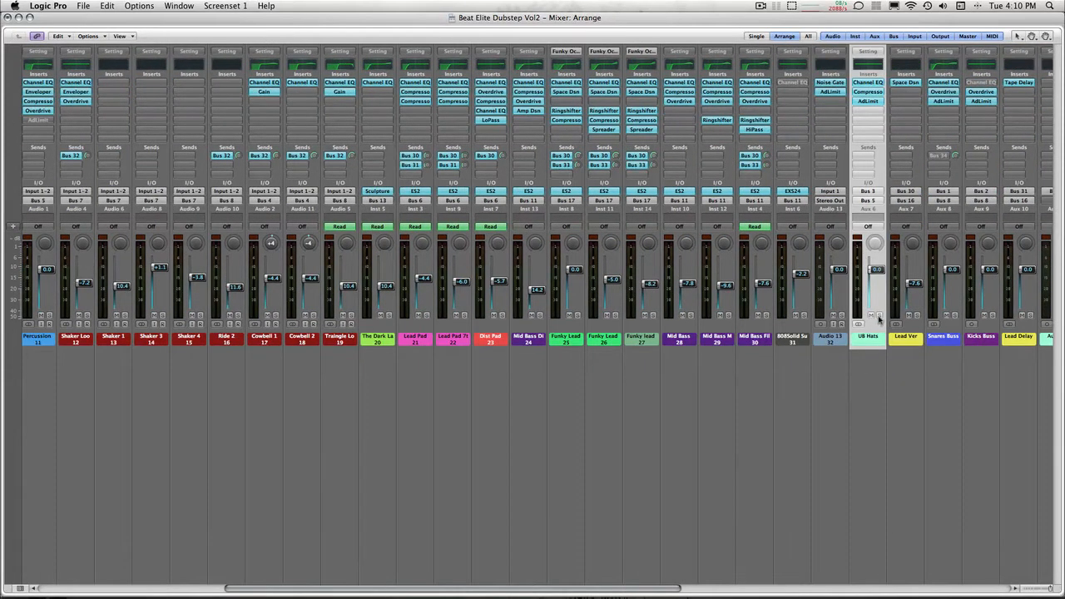
click(880, 316)
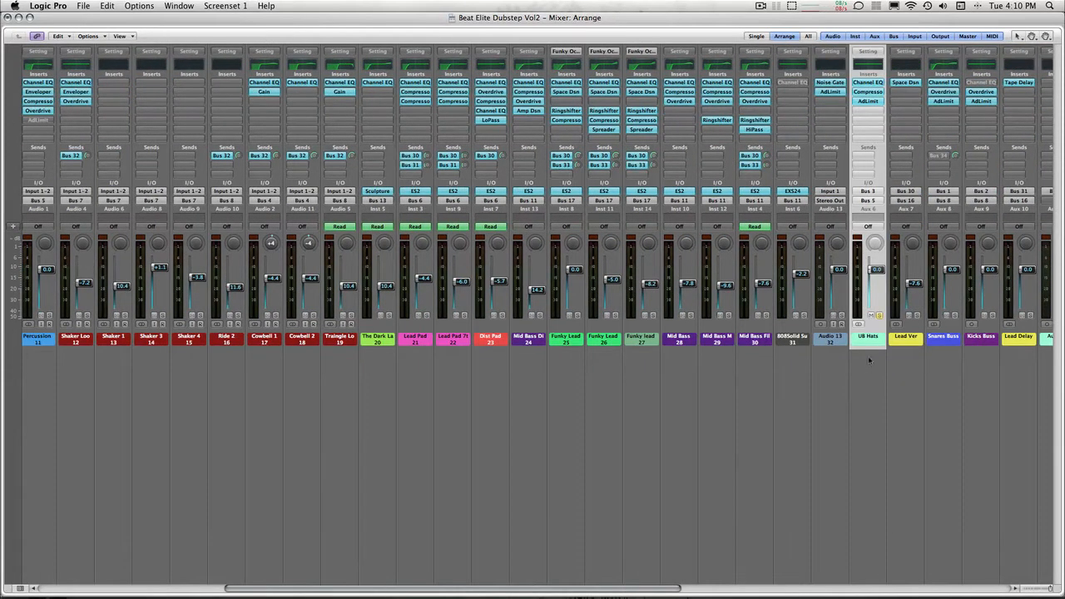
Inspect the Channel EQ and Compressor on UB Hats, compare the compressor bypassed and active, and close both plug-in windows.
click(867, 83)
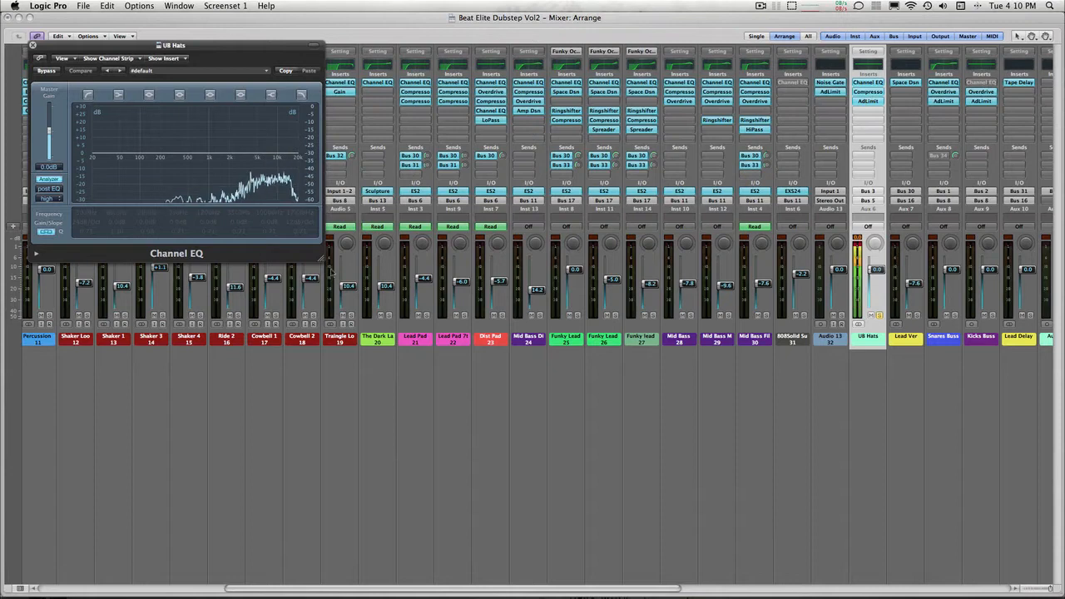
click(868, 92)
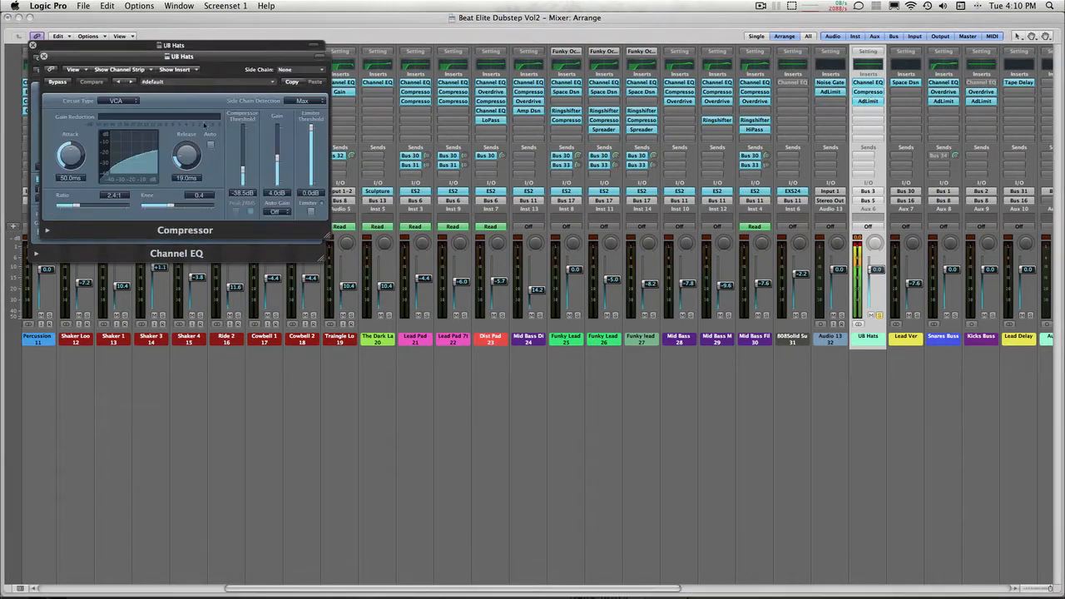
drag(142, 62, 477, 256)
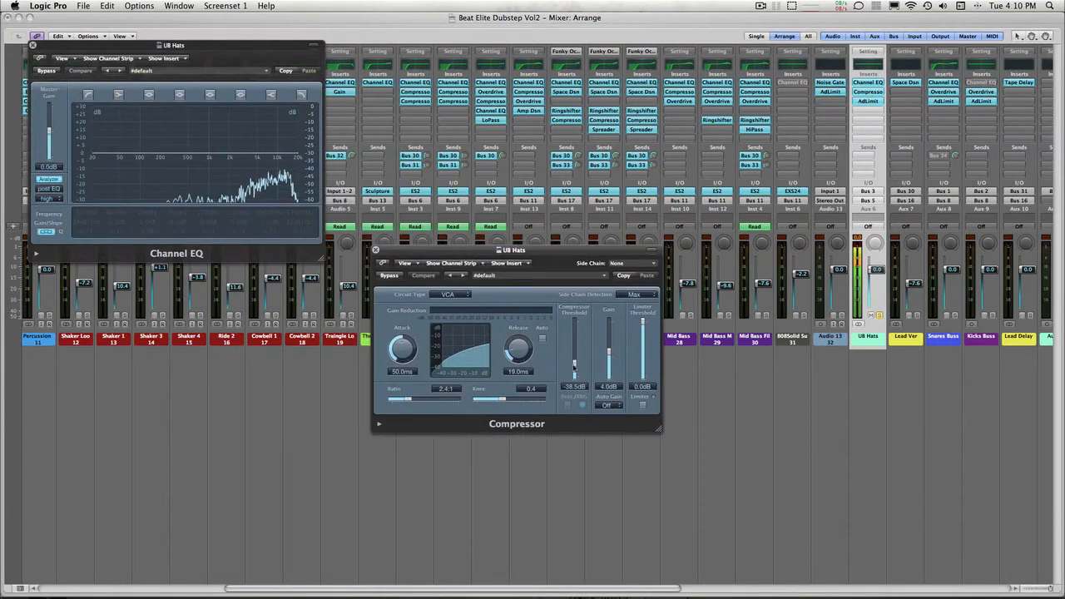
click(392, 276)
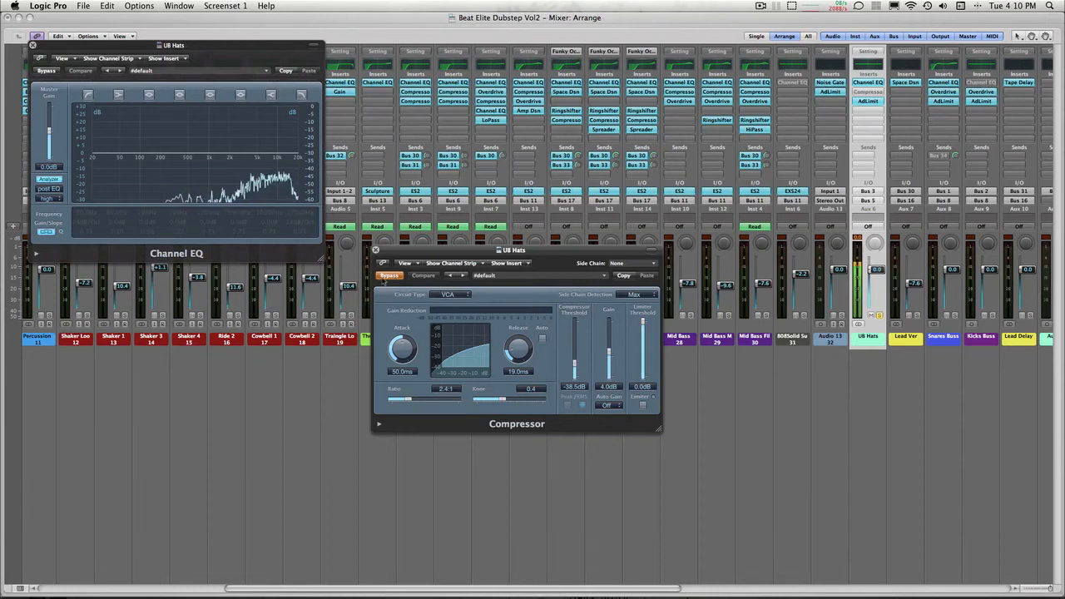
click(386, 276)
click(385, 277)
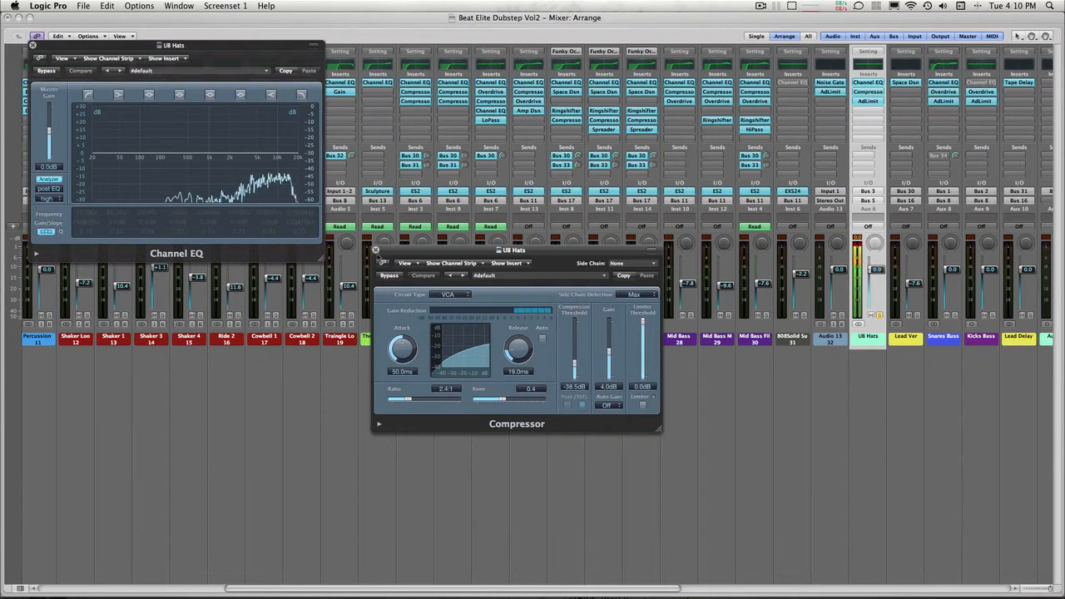
click(375, 251)
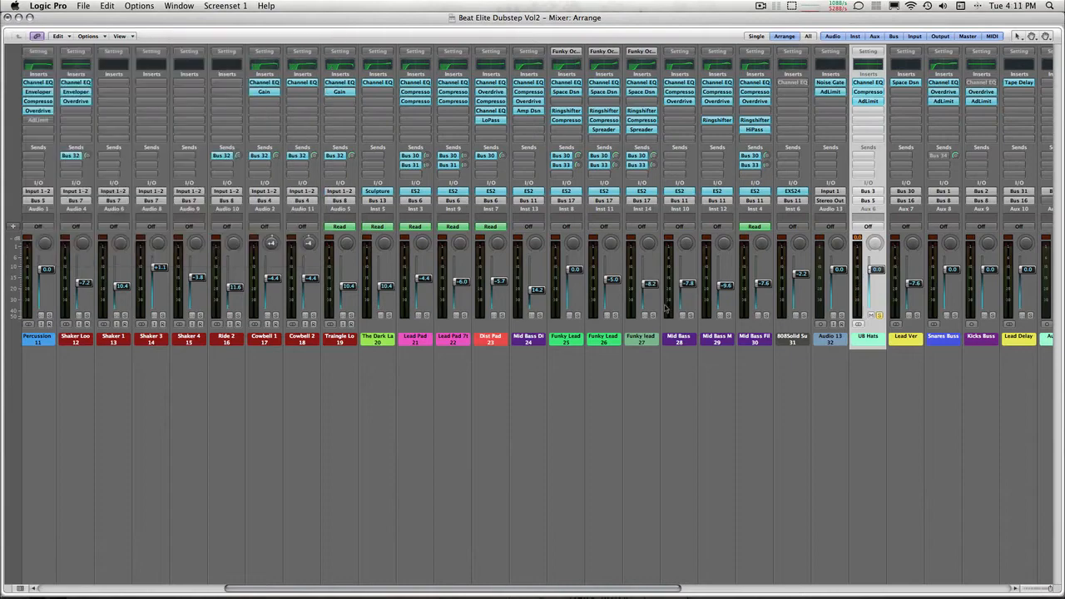
key(super+w)
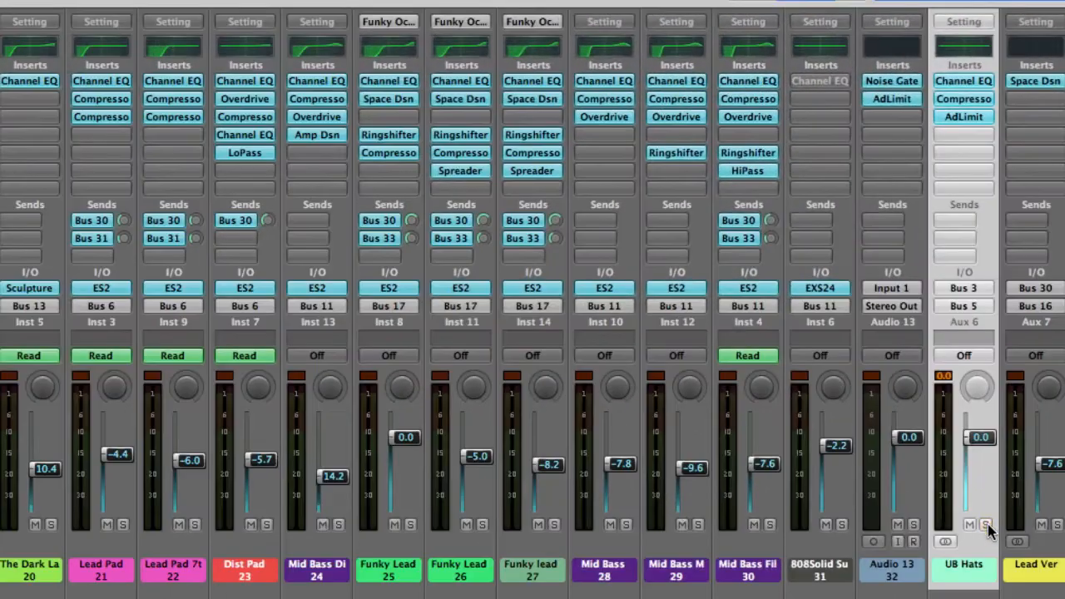
Solo the channels from Shaker Loo (12) through Traingle Lo (19) together, then play them back and stop.
scroll(532, 299, left, 10)
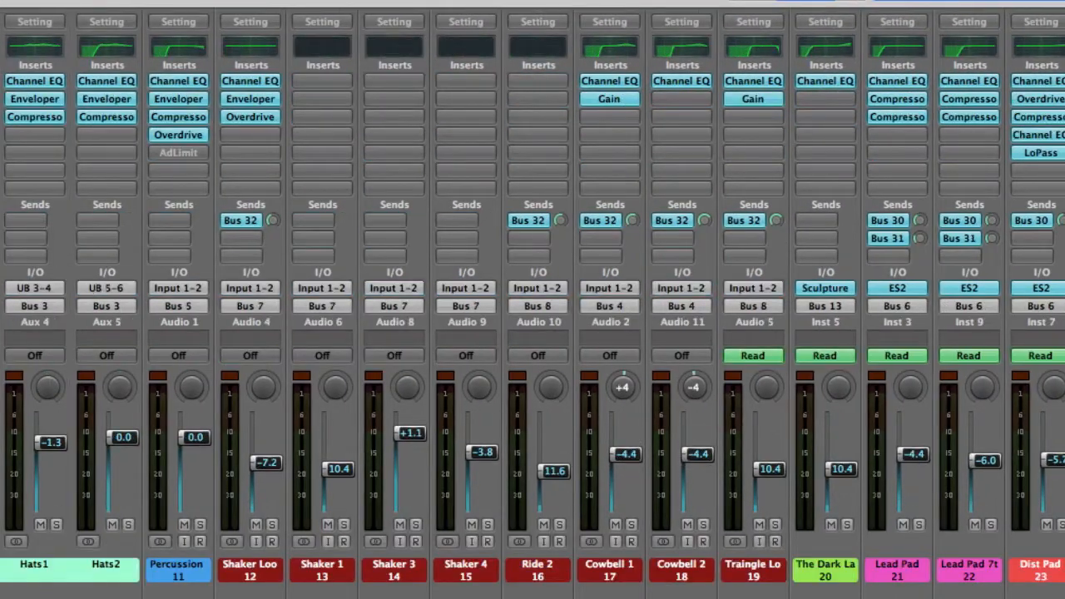
key(1)
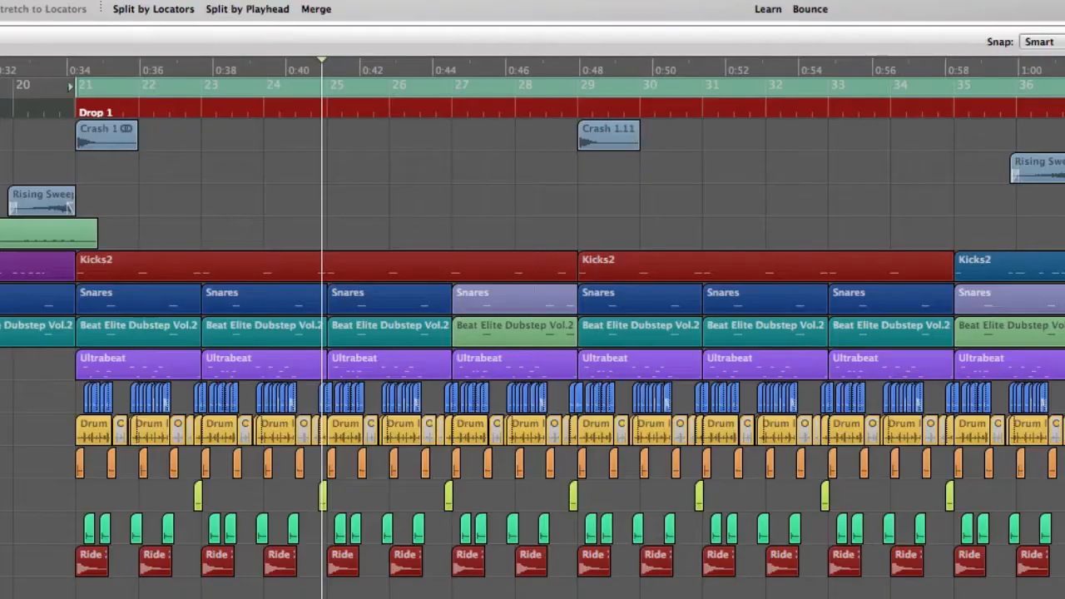
key(2)
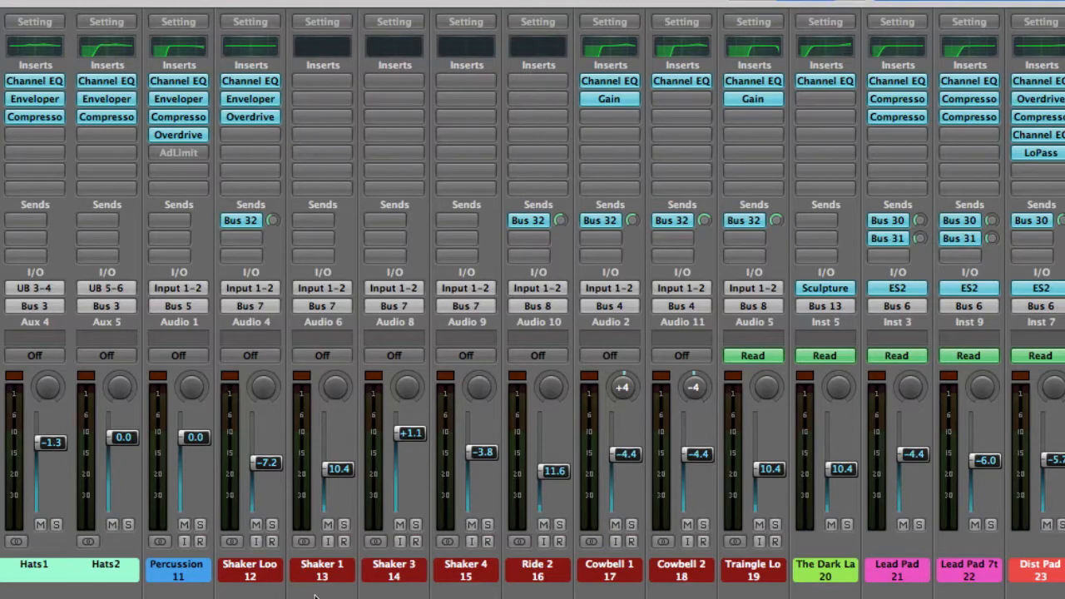
drag(251, 574, 748, 574)
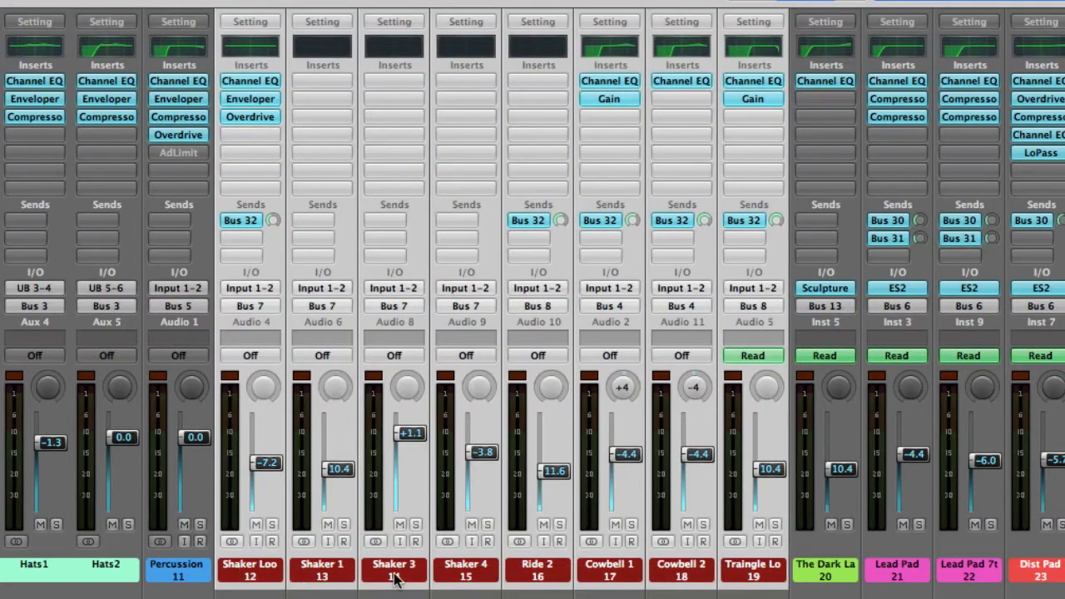
click(270, 524)
key(space)
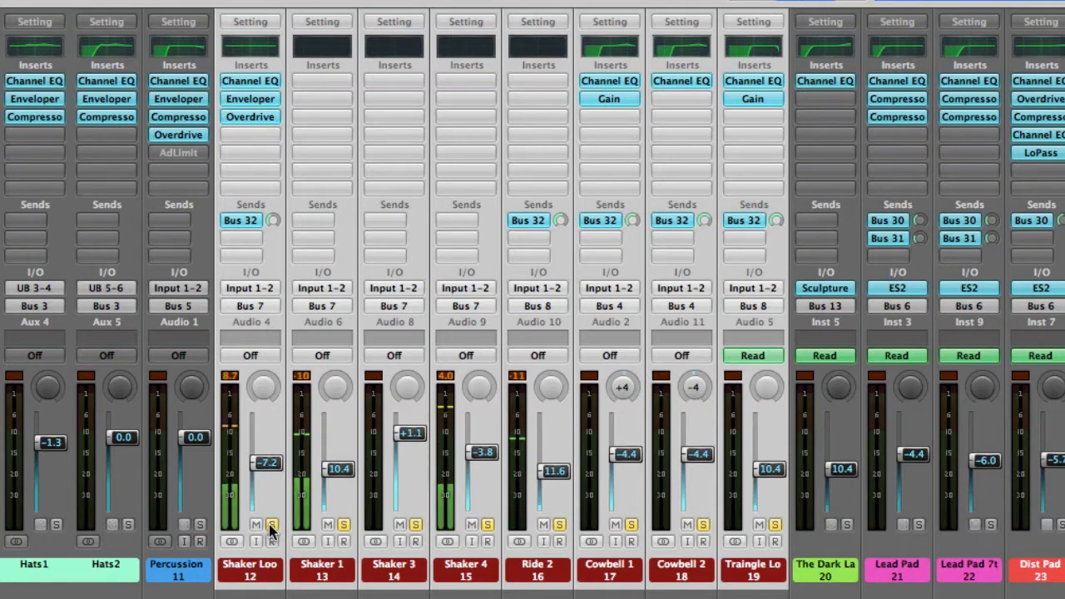
key(space)
Deselect the channel group and unsolo every shaker, ride, cowbell and triangle channel one by one.
click(507, 591)
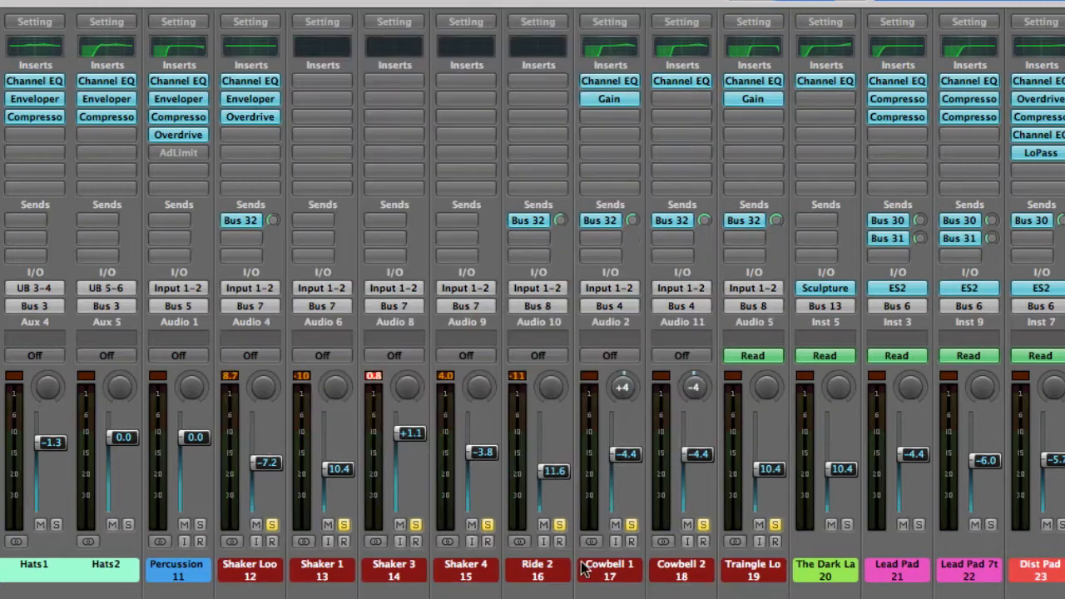
click(560, 526)
click(487, 524)
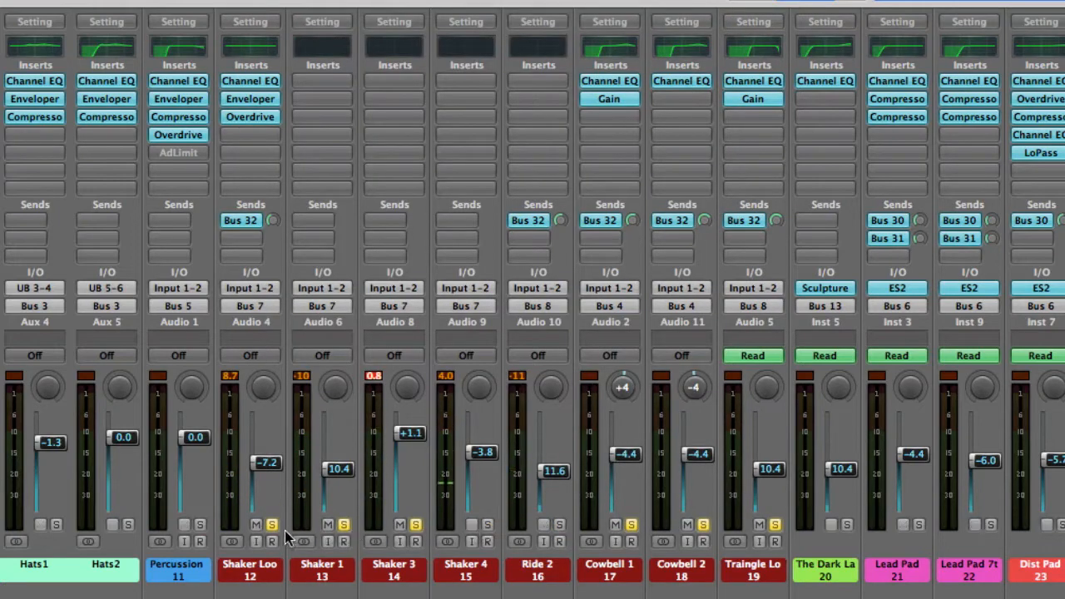
click(272, 524)
click(344, 524)
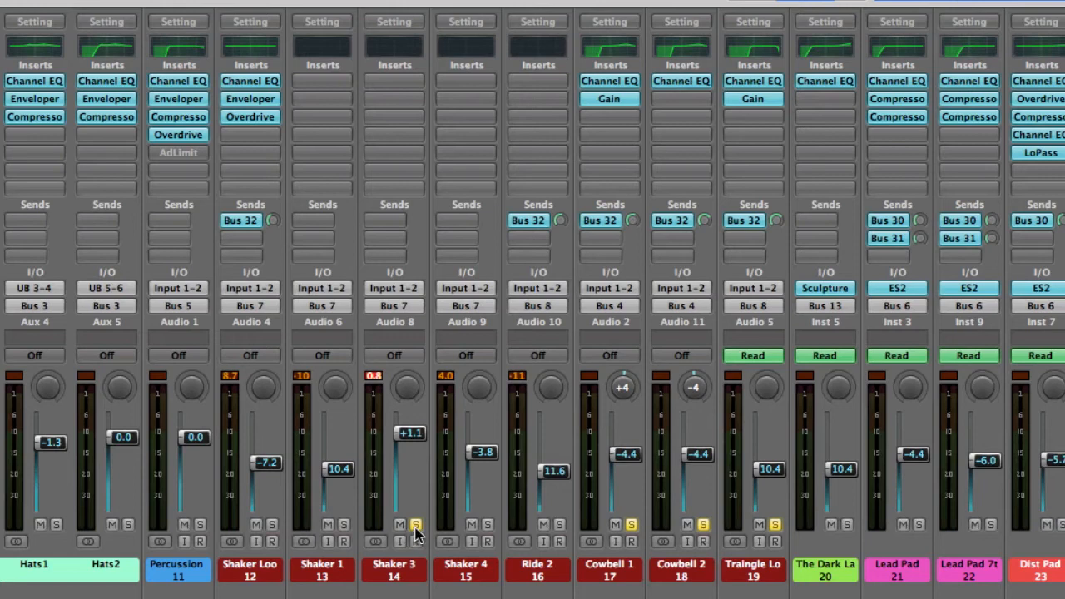
click(415, 525)
click(631, 524)
click(703, 524)
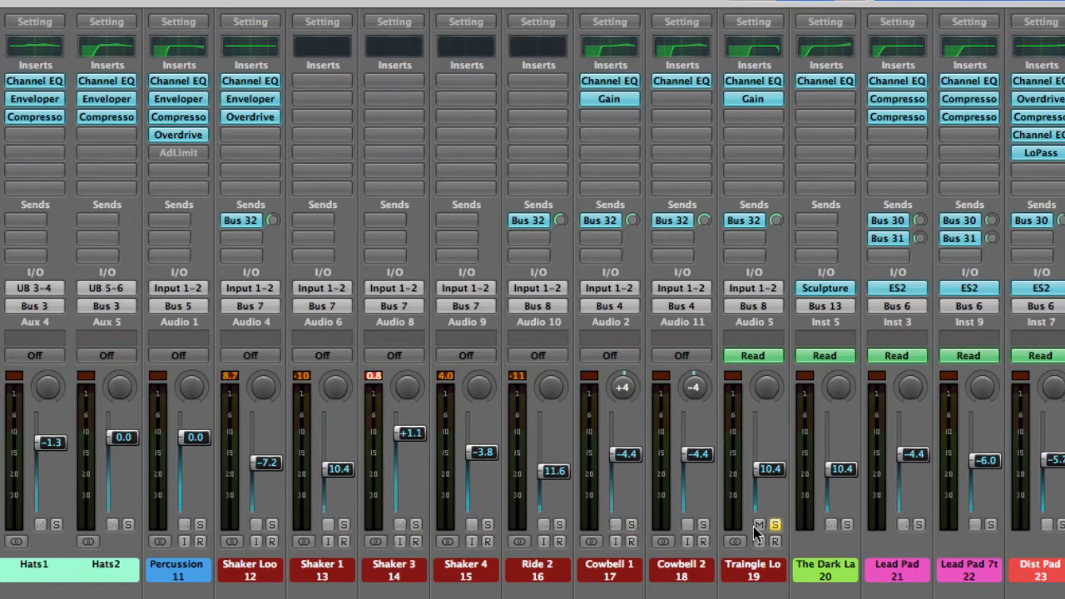
click(775, 524)
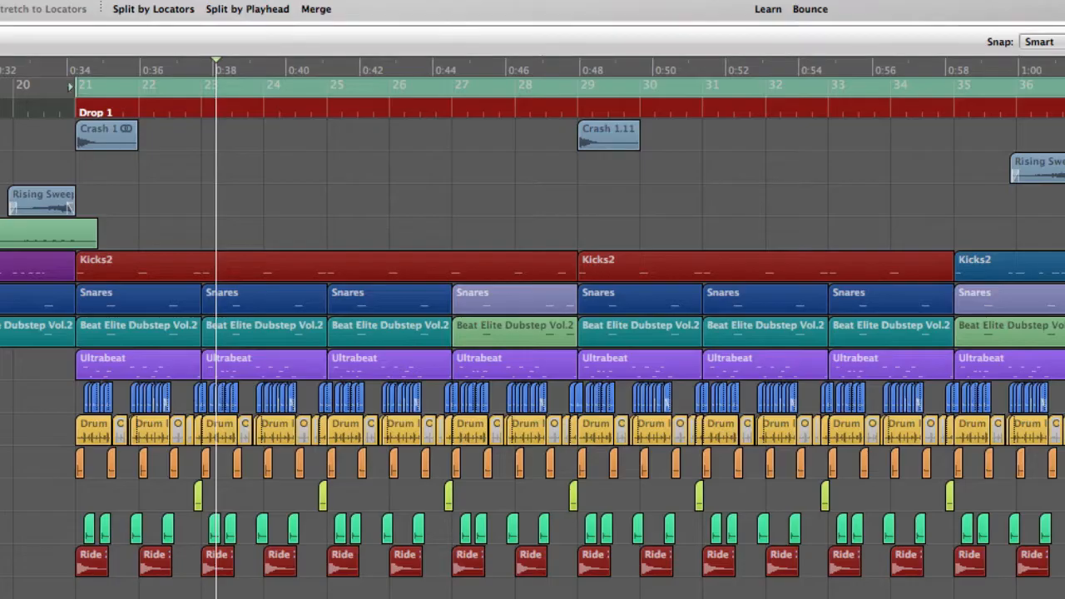
In the arrangement, select all regions on the two cowbell tracks below the Ride track, from bar 37 to bar 53.
key(ctrl+Left)
key(ctrl+Left)
key(ctrl+Left)
key(ctrl+Left)
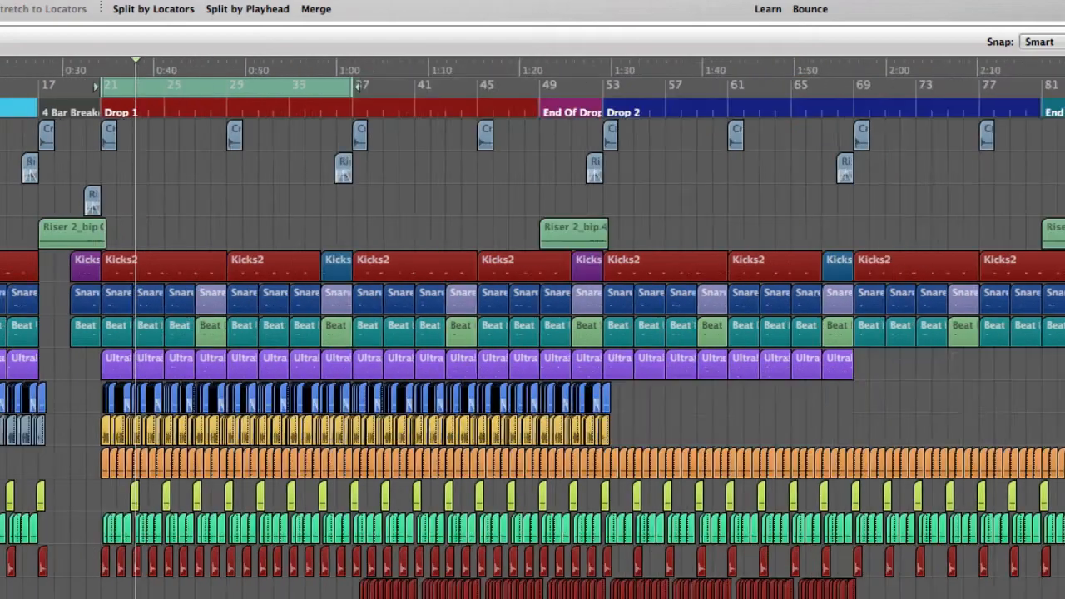
key(ctrl+Up)
key(ctrl+Up)
key(ctrl+Up)
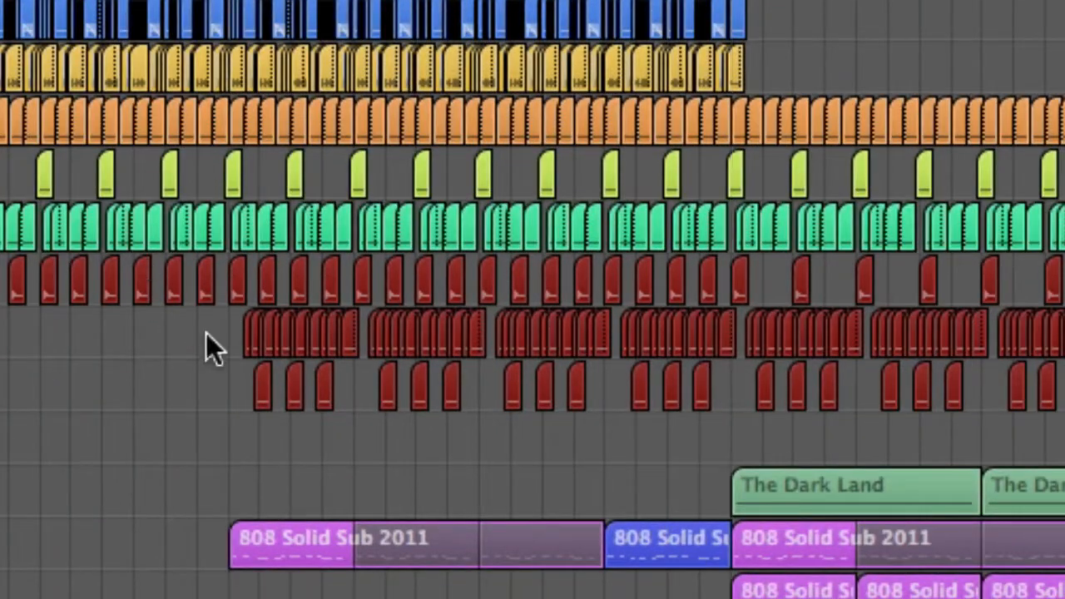
drag(196, 329, 740, 424)
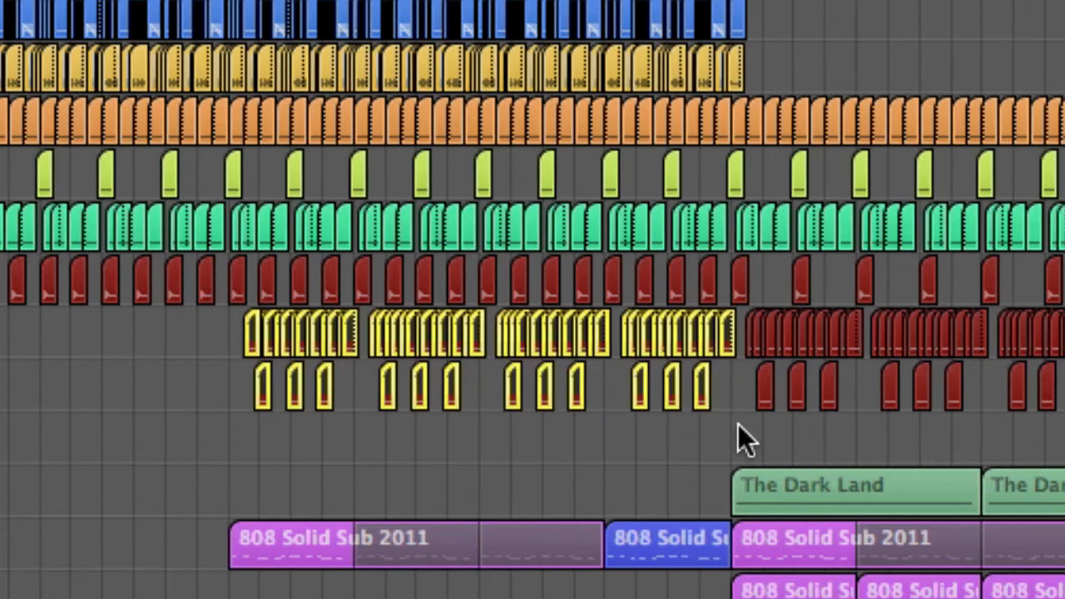
Play the arrangement from bar 37 and show the selected cowbell regions in more detail.
key(space)
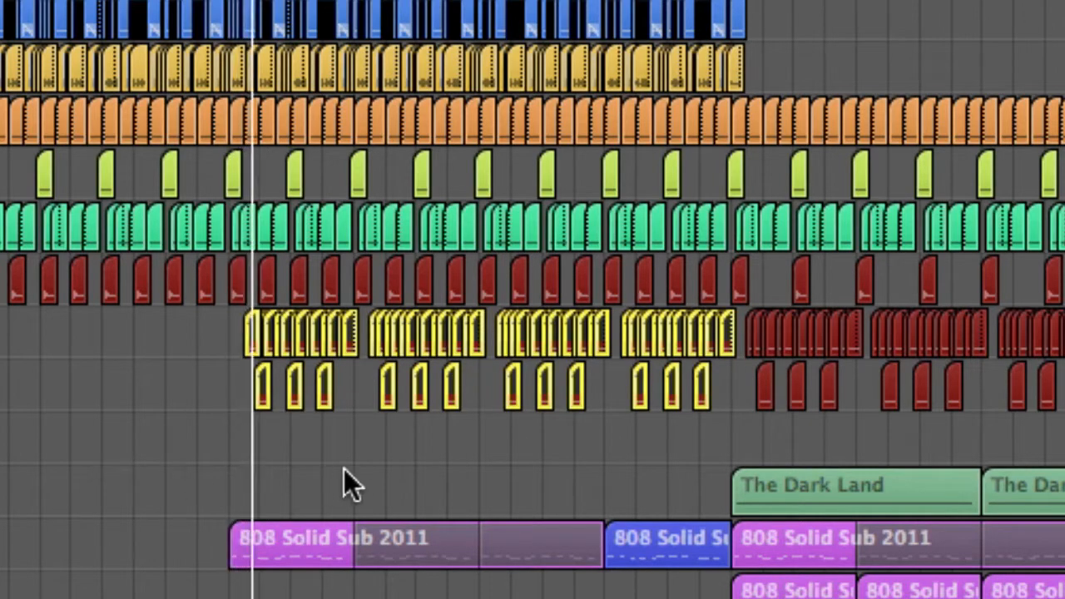
key(ctrl+Right)
key(ctrl+Right)
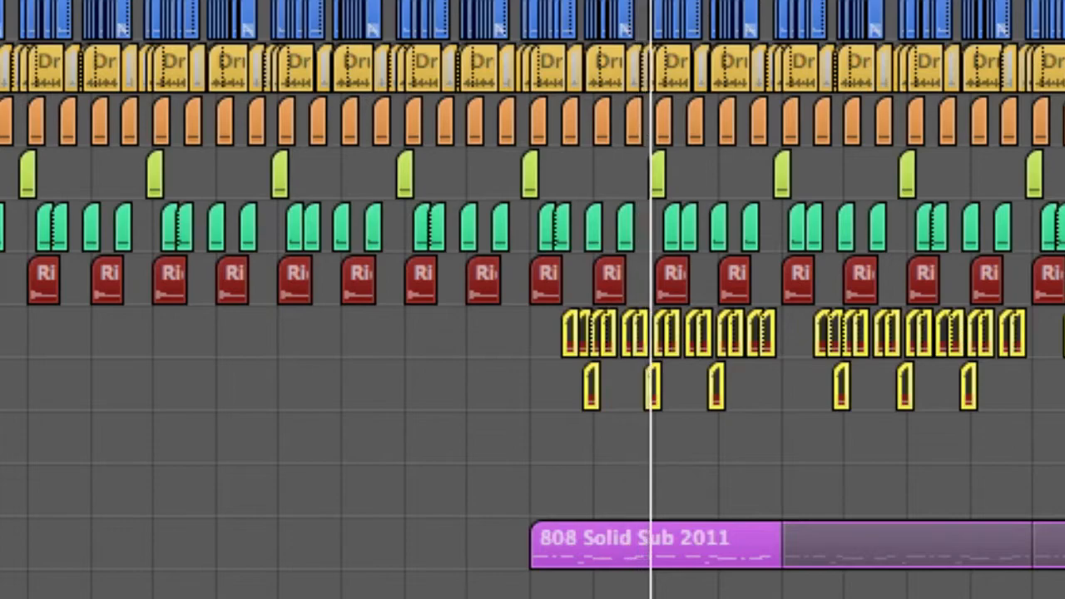
Follow the Cowbell 1 channel's Bus 4 output to the Cowbells aux in the mixer, and close its Adaptive Limiter window.
key(x)
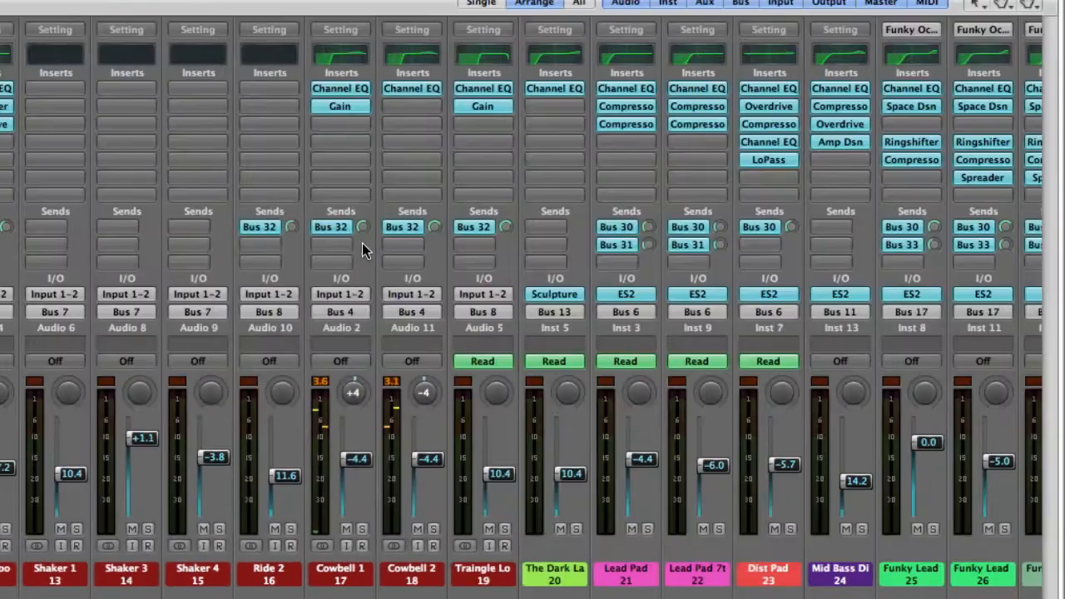
double_click(357, 311)
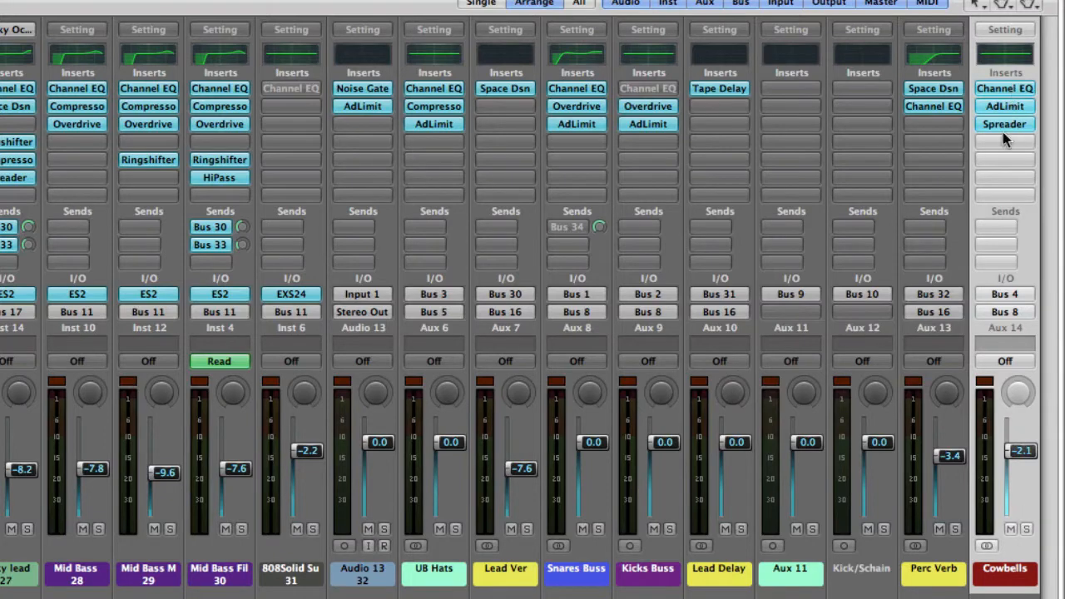
scroll(996, 218, right, 10)
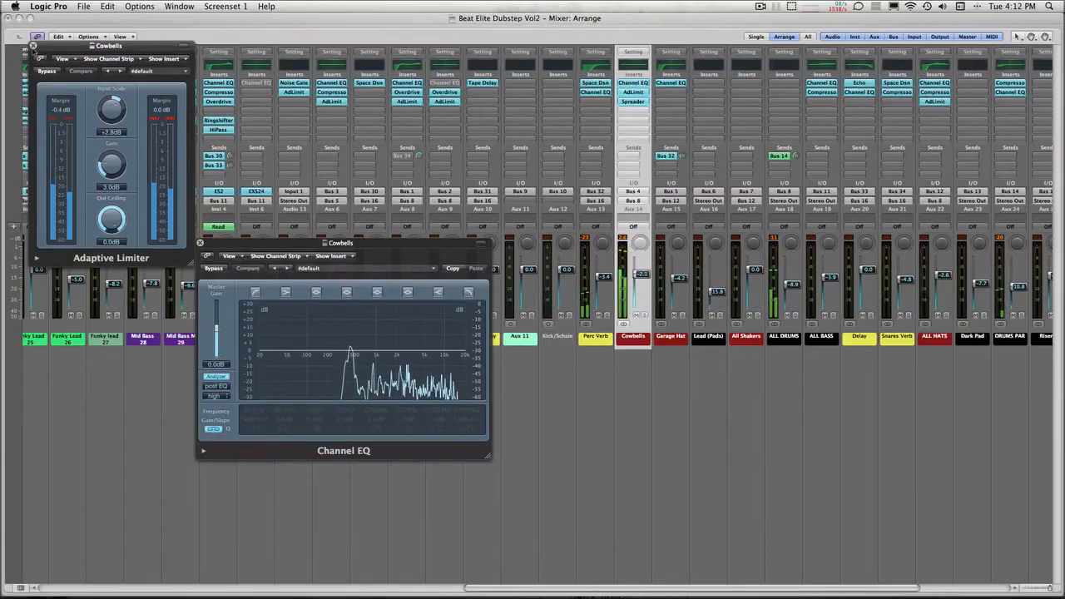
click(33, 47)
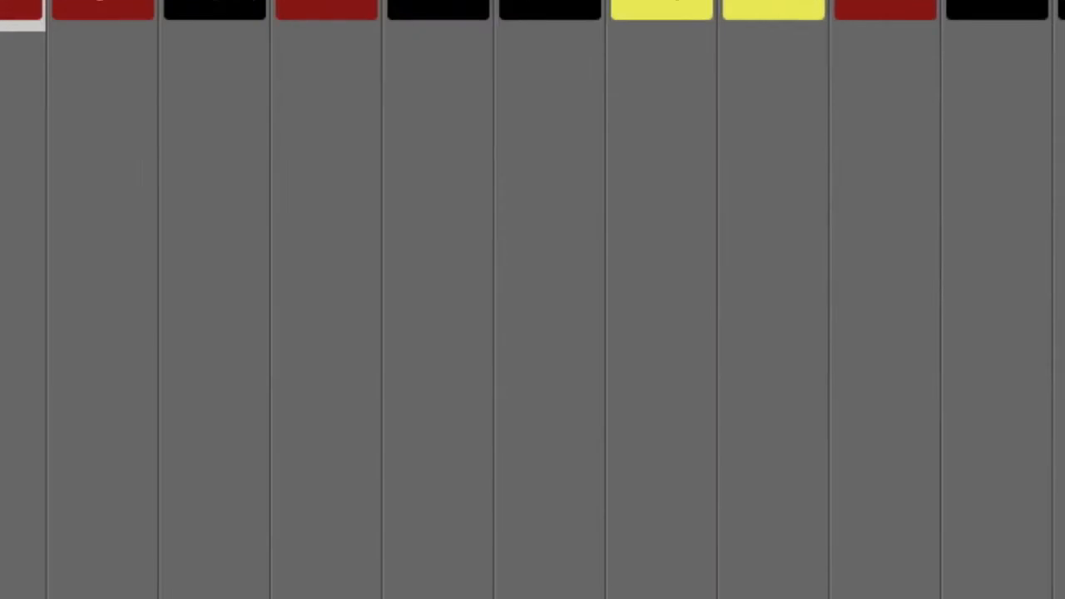
Move the Cowbells Spreader into clear view, bypass it and re-enable it to compare the sound.
drag(258, 1, 374, 77)
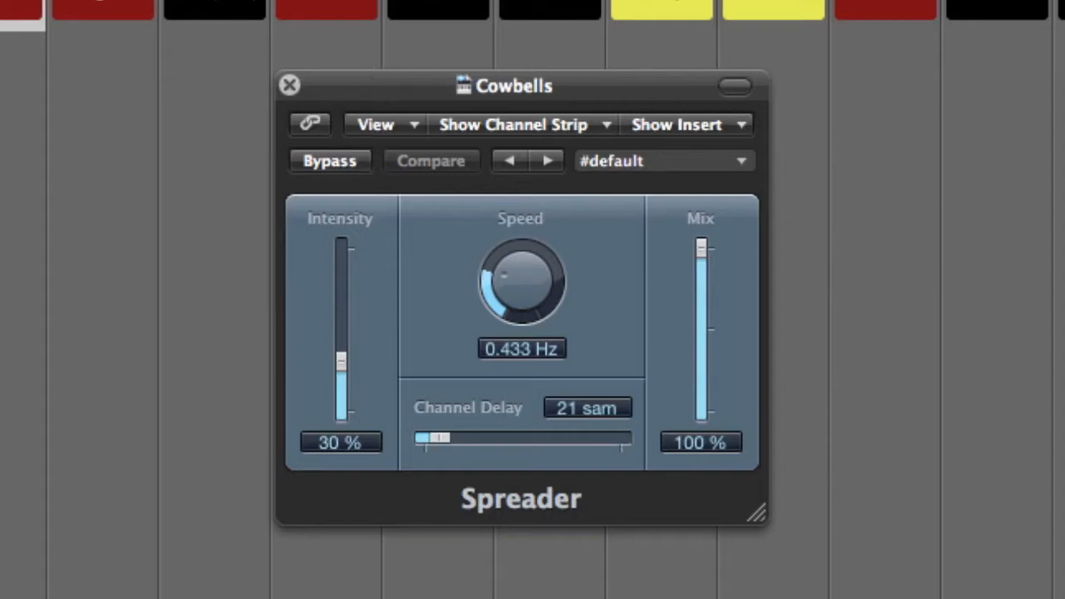
click(311, 164)
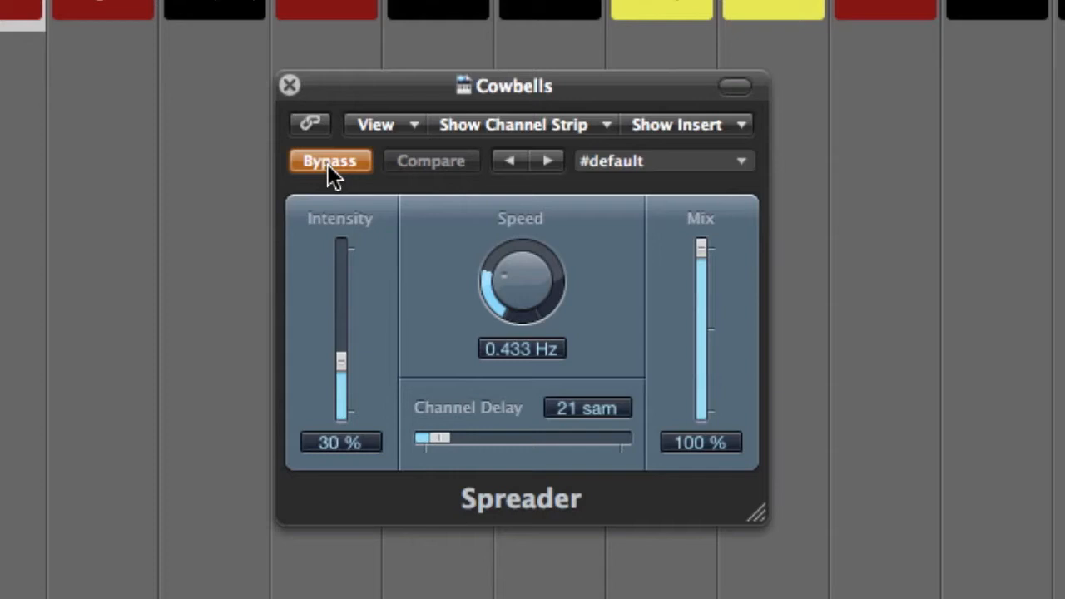
click(328, 164)
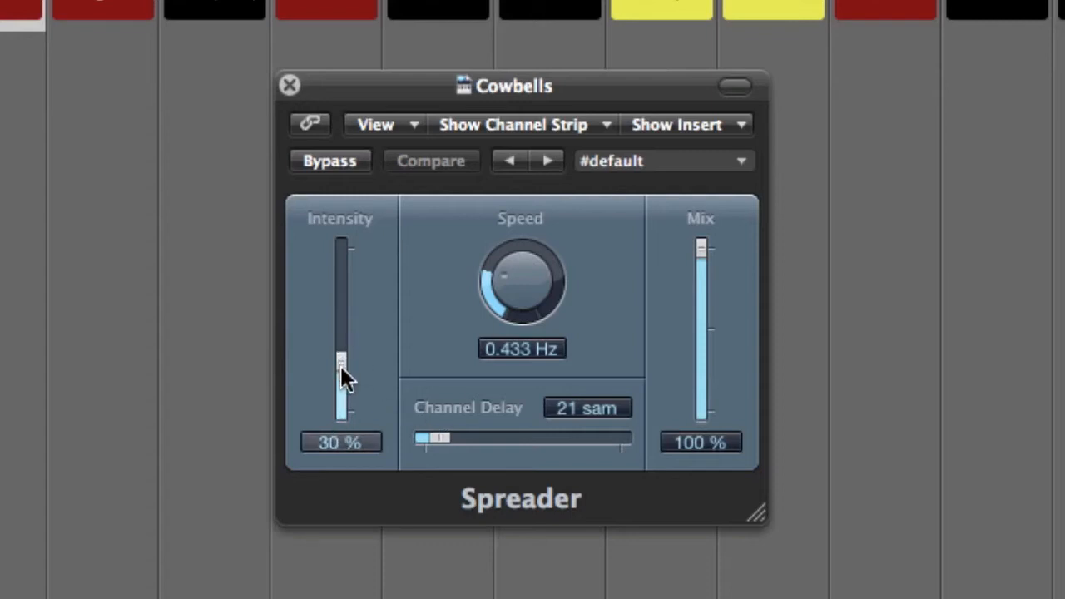
Try the Cowbells Spreader at 100% intensity, sweep its speed, and set it to 30% intensity and about 0.401 Hz.
drag(341, 368, 364, 249)
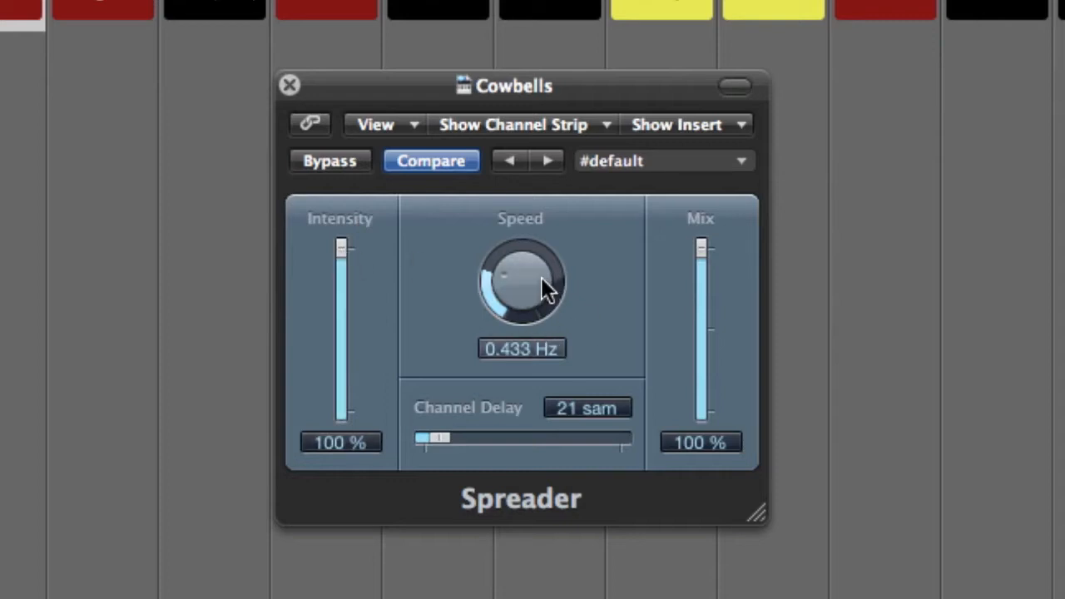
drag(529, 288, 523, 203)
drag(523, 221, 523, 306)
drag(342, 272, 345, 374)
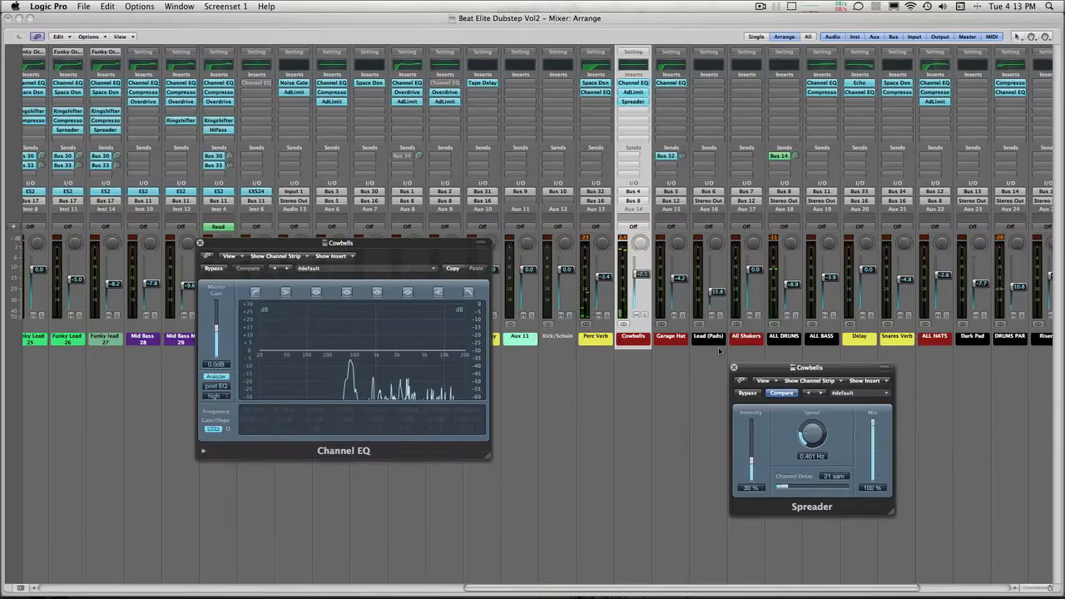
Close the Cowbells Spreader and Channel EQ windows and return to the arrangement.
click(733, 366)
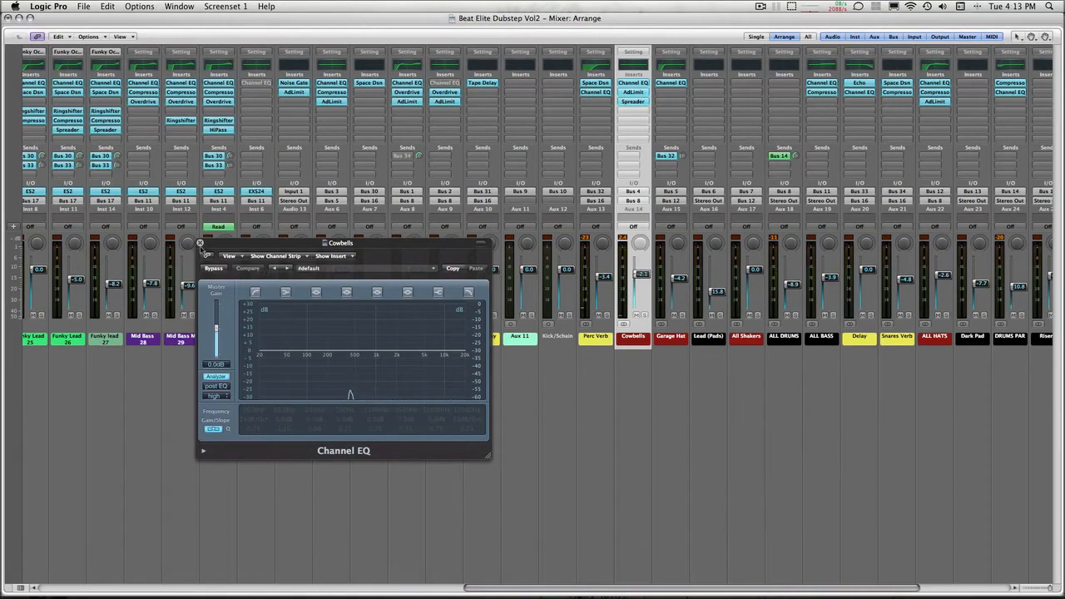
click(199, 243)
key(super+w)
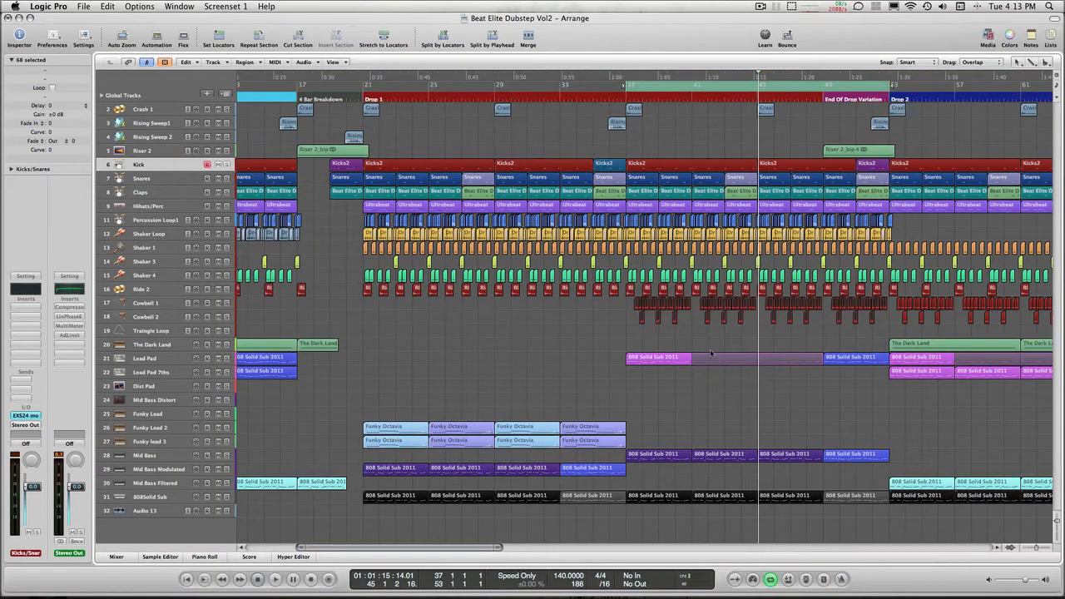
Play the cycled section from bar 37 in the full mix to hear the cowbells, and stop playback.
drag(620, 300, 890, 328)
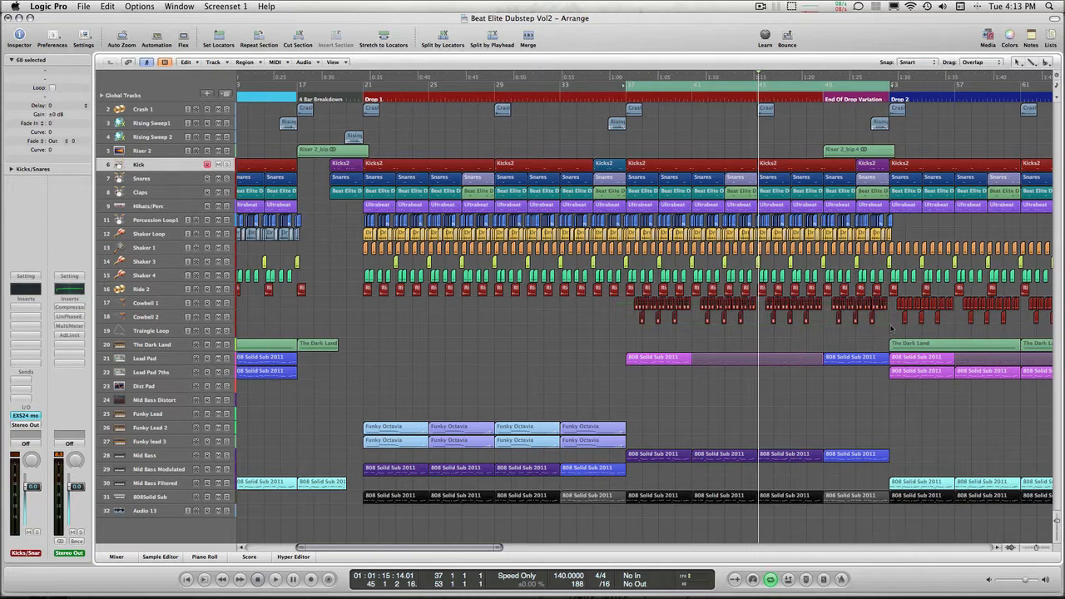
key(space)
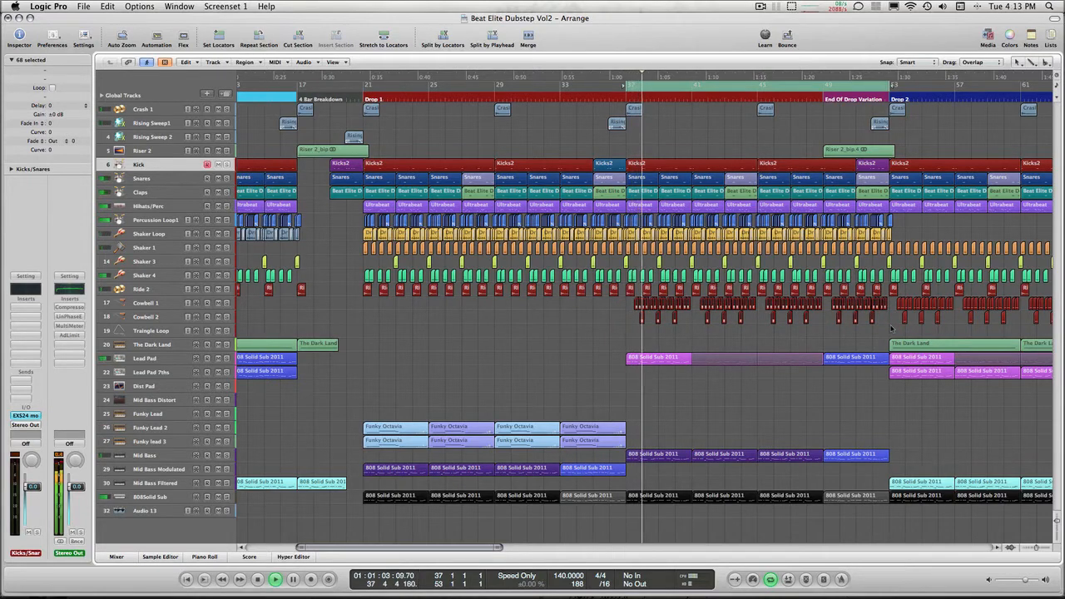
key(space)
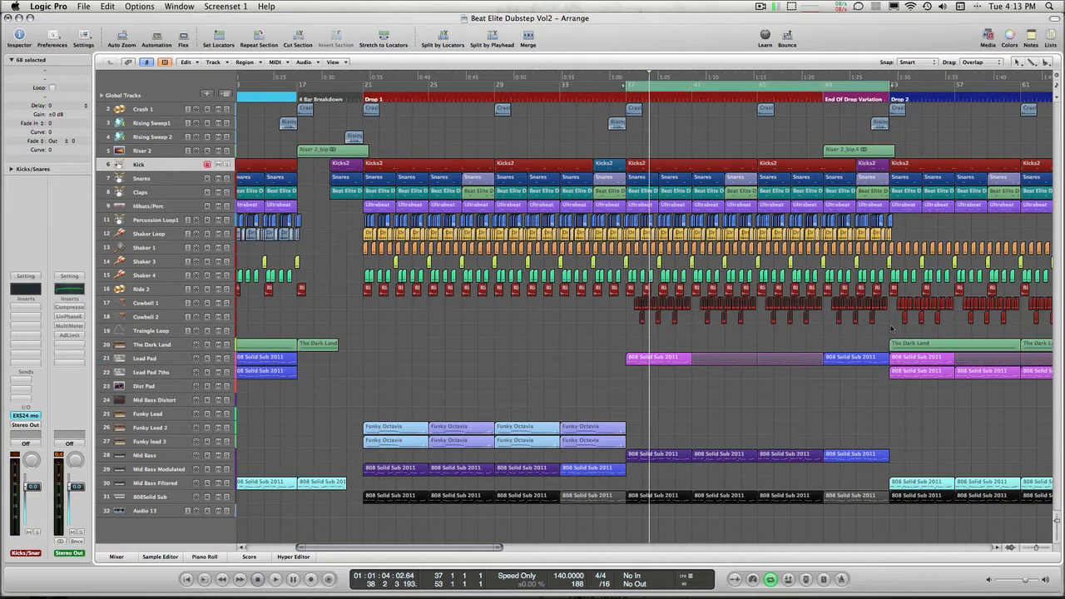
key(space)
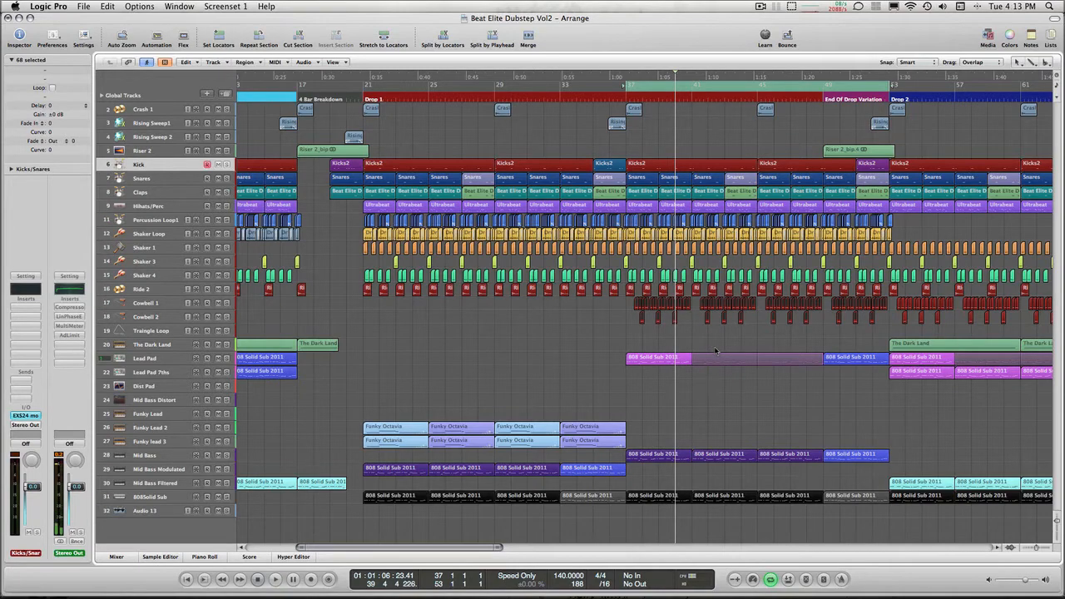
Look over the instrument and aux channels in the mixer and return to the arrangement.
key(super+2)
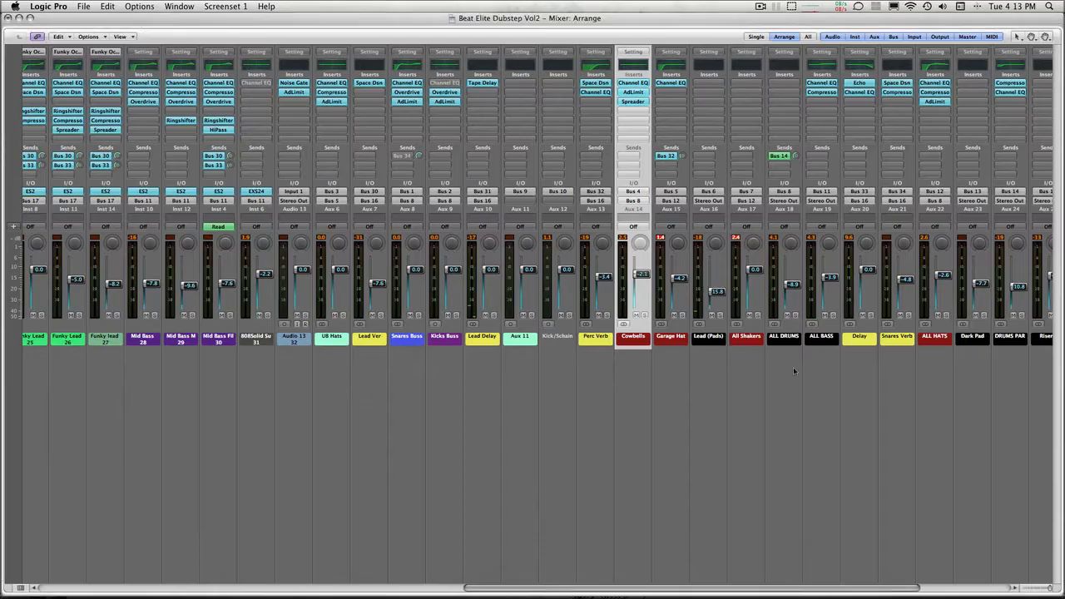
scroll(694, 386, right, 5)
scroll(697, 384, left, 10)
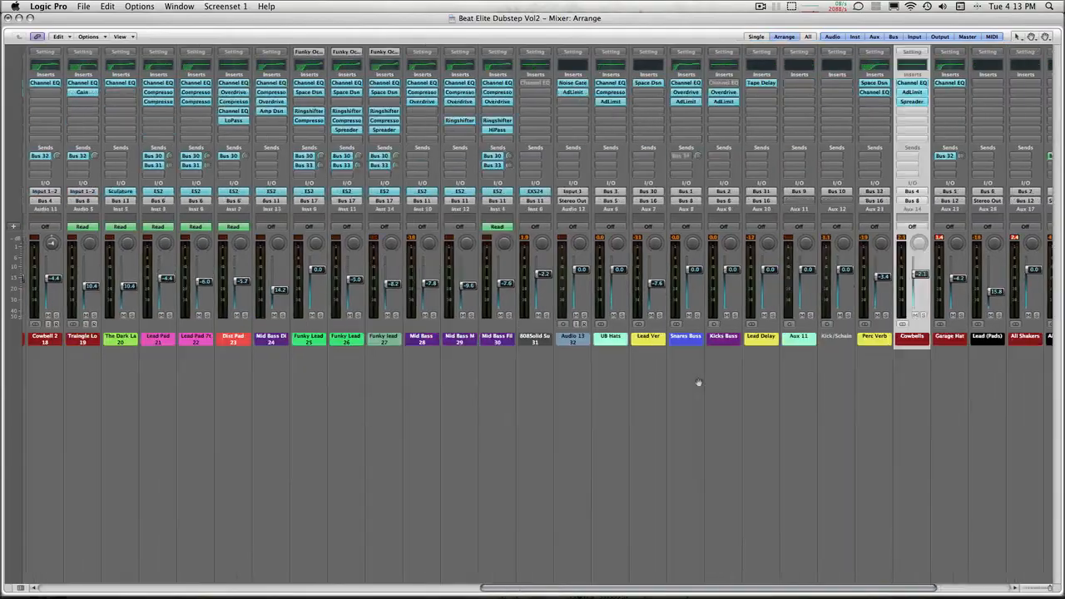
key(super+w)
Deselect the regions, turn off cycle playback, and bring the bass and lead regions around Drop 1 into view.
click(762, 401)
key(ctrl+Left)
key(ctrl+Left)
key(ctrl+Left)
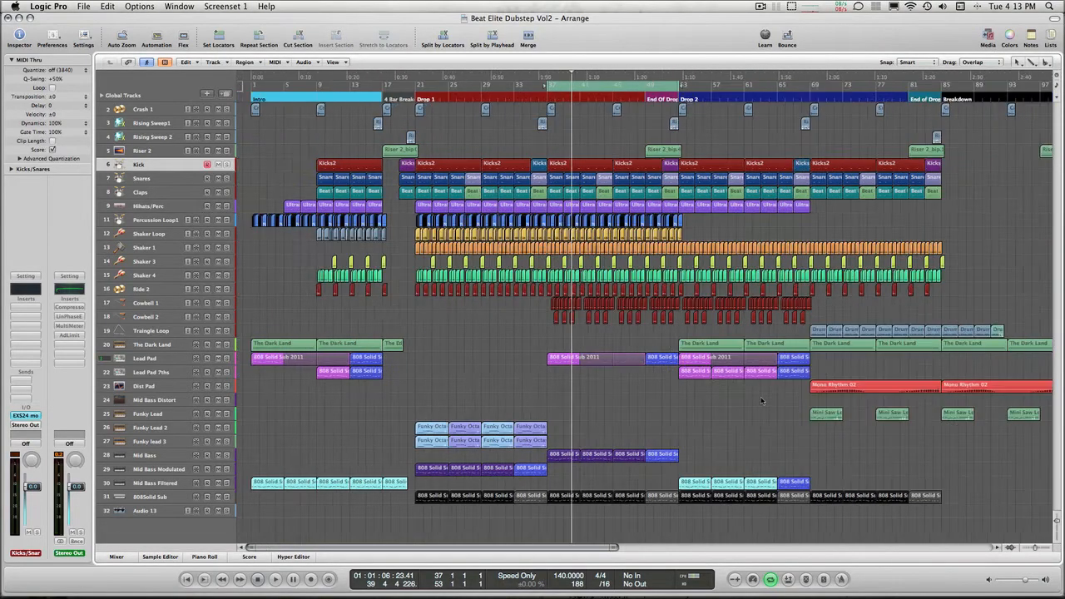
click(492, 87)
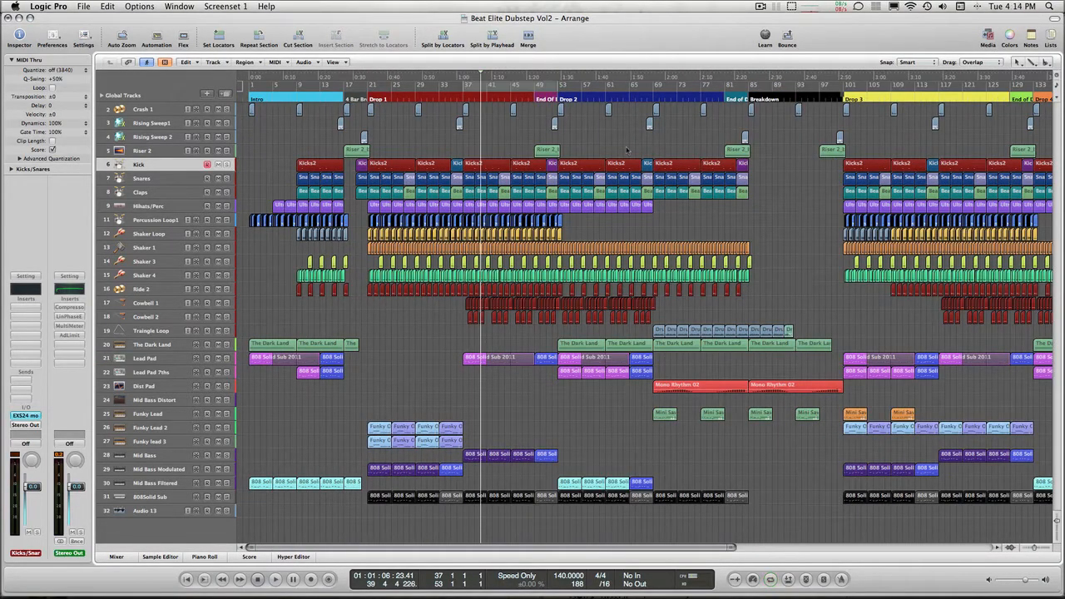
key(ctrl+Right)
key(ctrl+Right)
key(ctrl+Right)
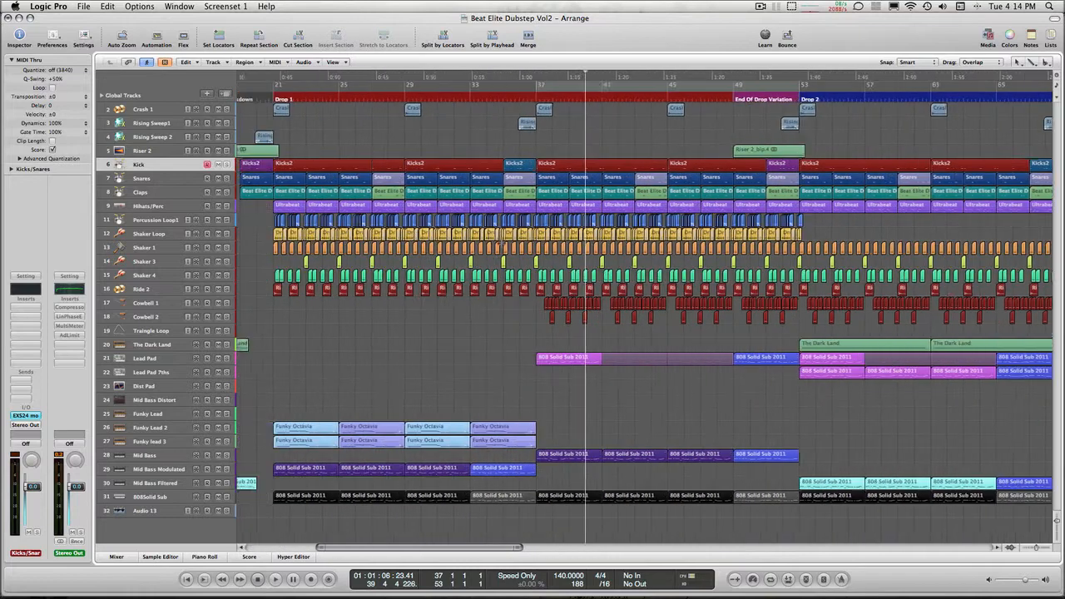
scroll(532, 421, right, 3)
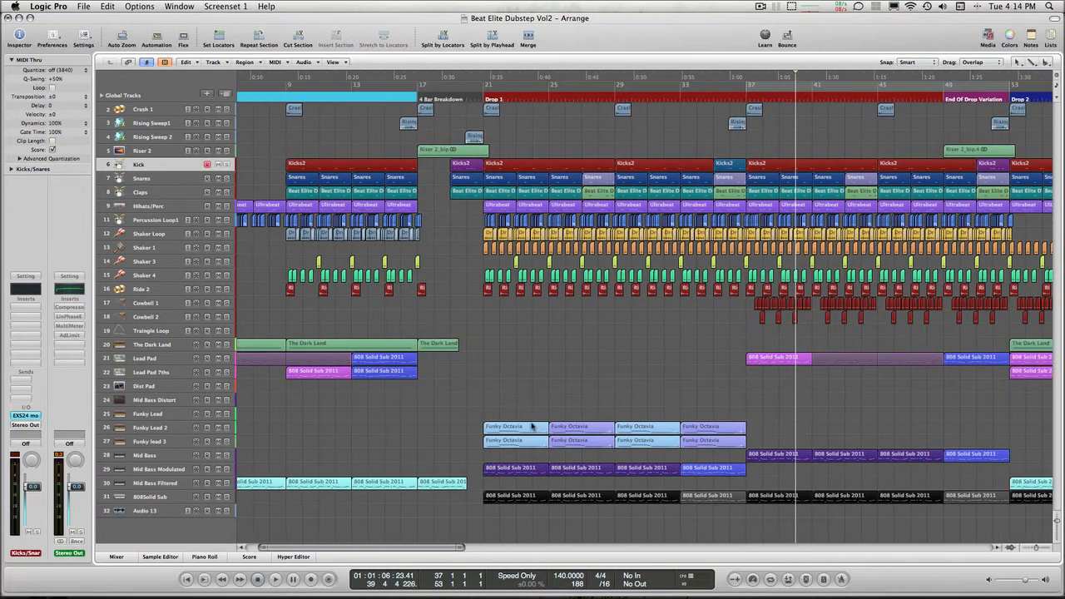
Open the Mid Bass Filtered track's ES2 synth, check its Vector envelope and return to the Router view.
drag(505, 525, 1025, 482)
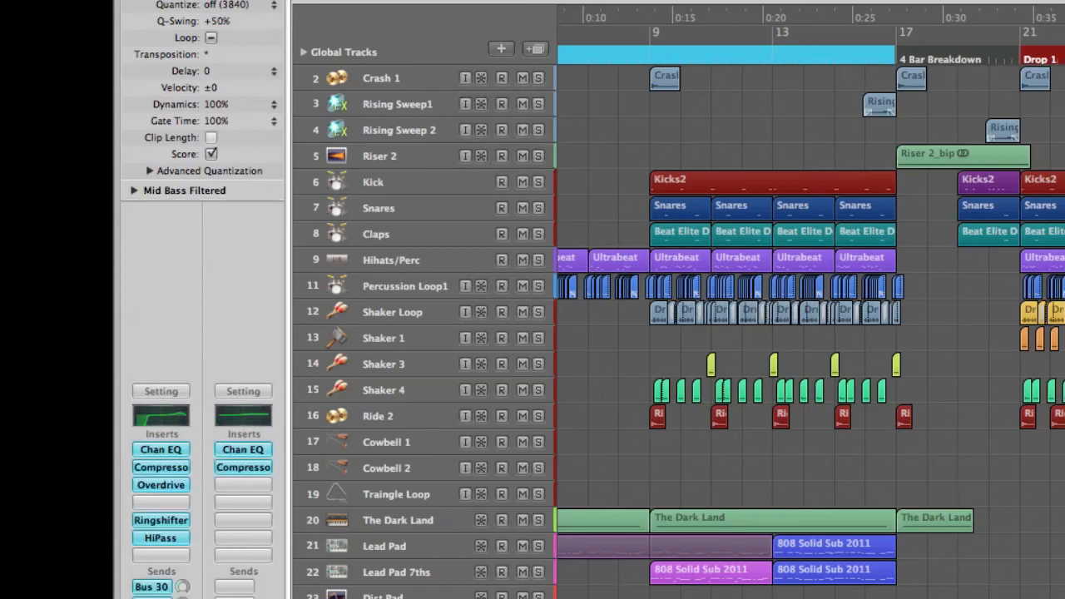
key(v)
drag(386, 0, 427, 4)
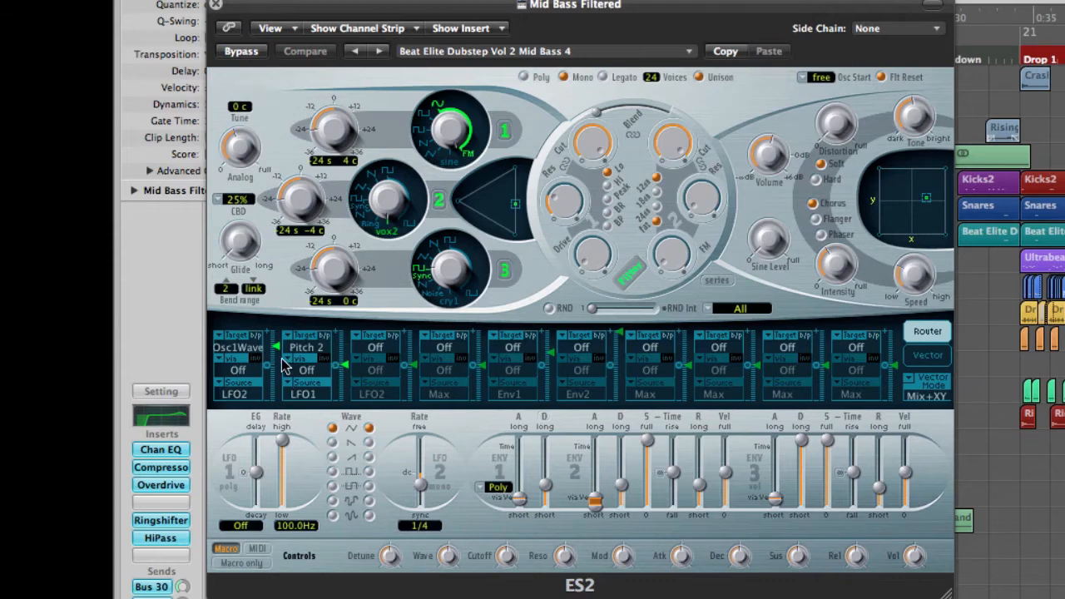
click(930, 357)
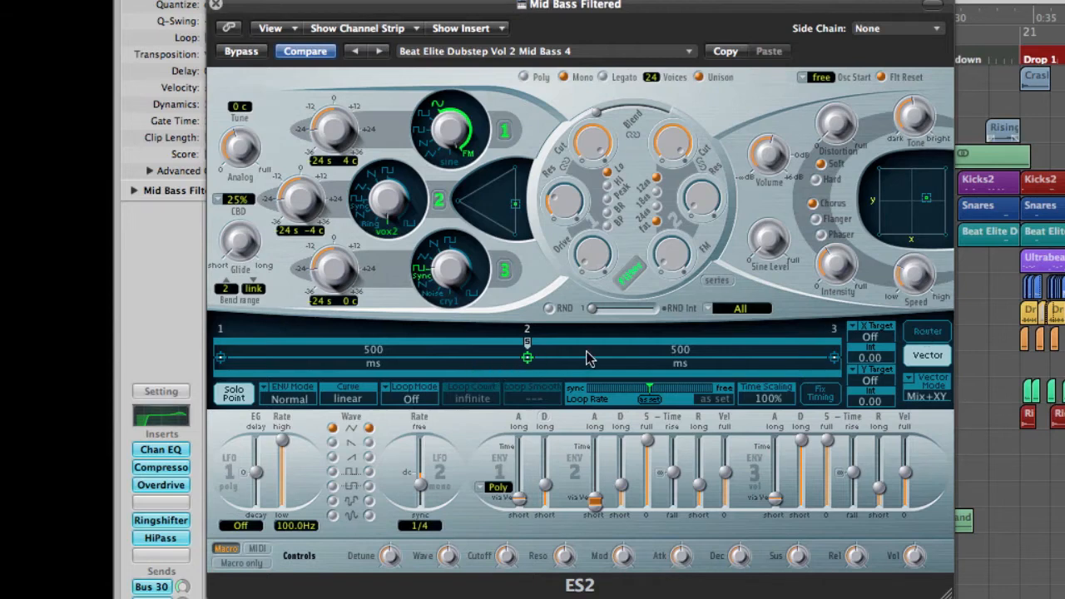
click(927, 332)
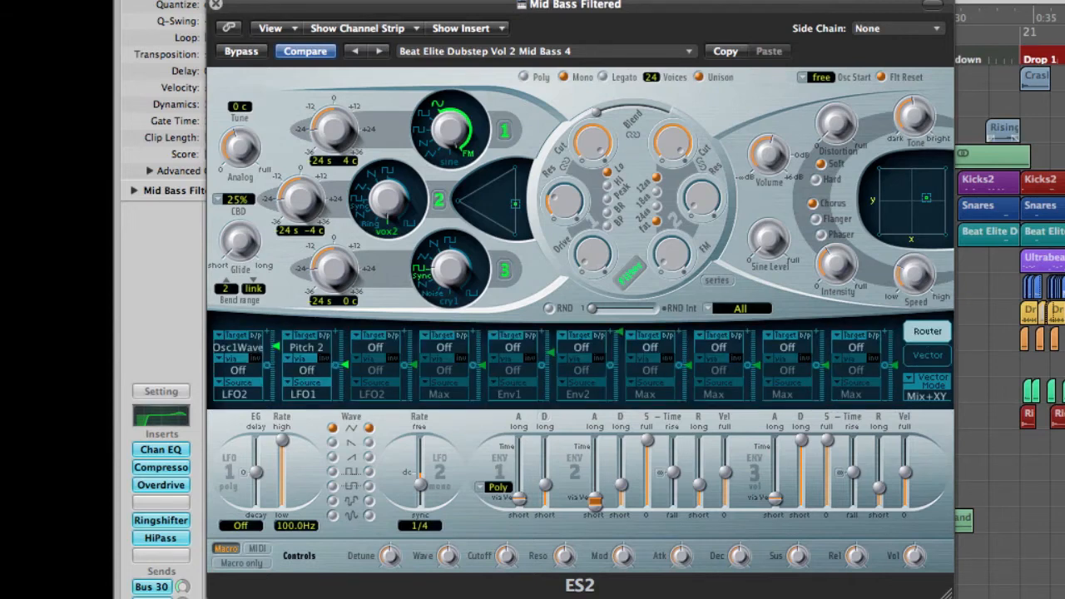
Enable the cycle range from bar 21 to bar 37, select the Mid Bass Modulated track and play it soloed.
click(1026, 40)
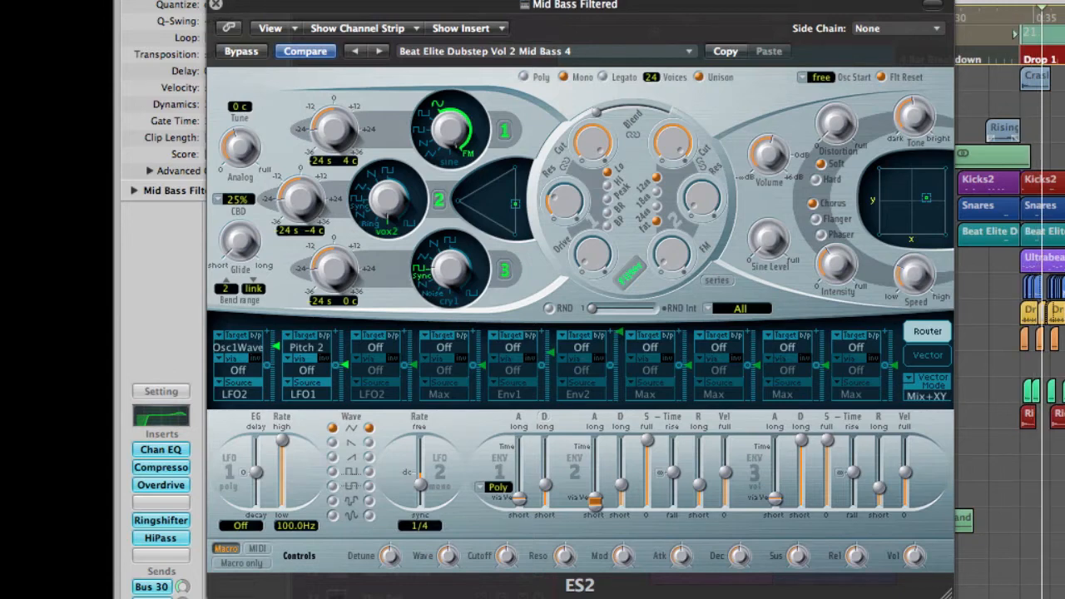
key(Down)
key(Down)
key(space)
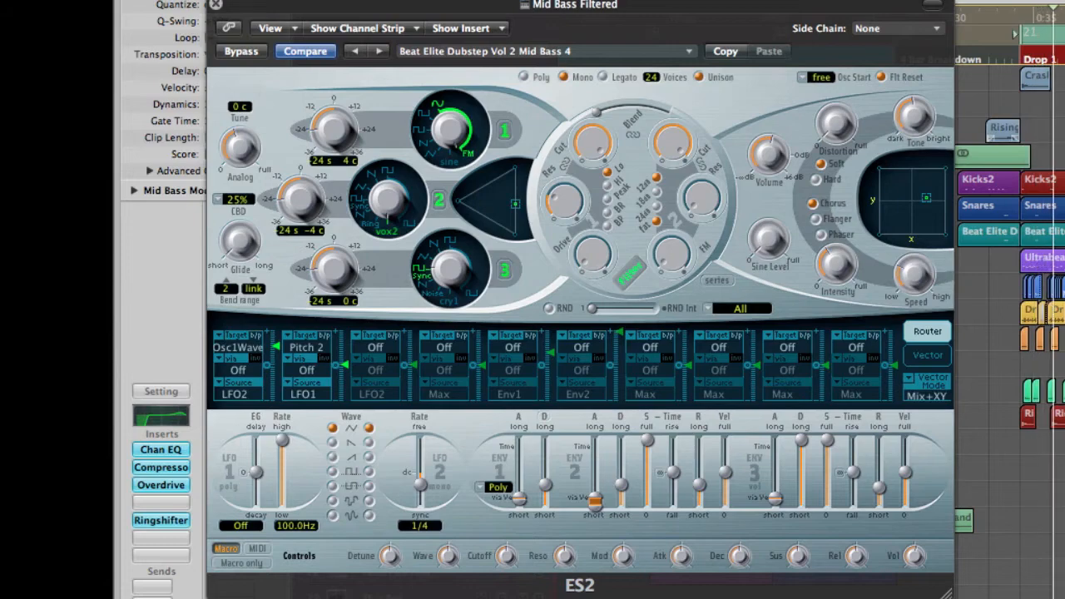
Close the Mid Bass Filtered ES2 window and show the Mid Bass Modulated track's ES2 instead.
key(v)
drag(333, 0, 353, 0)
click(215, 3)
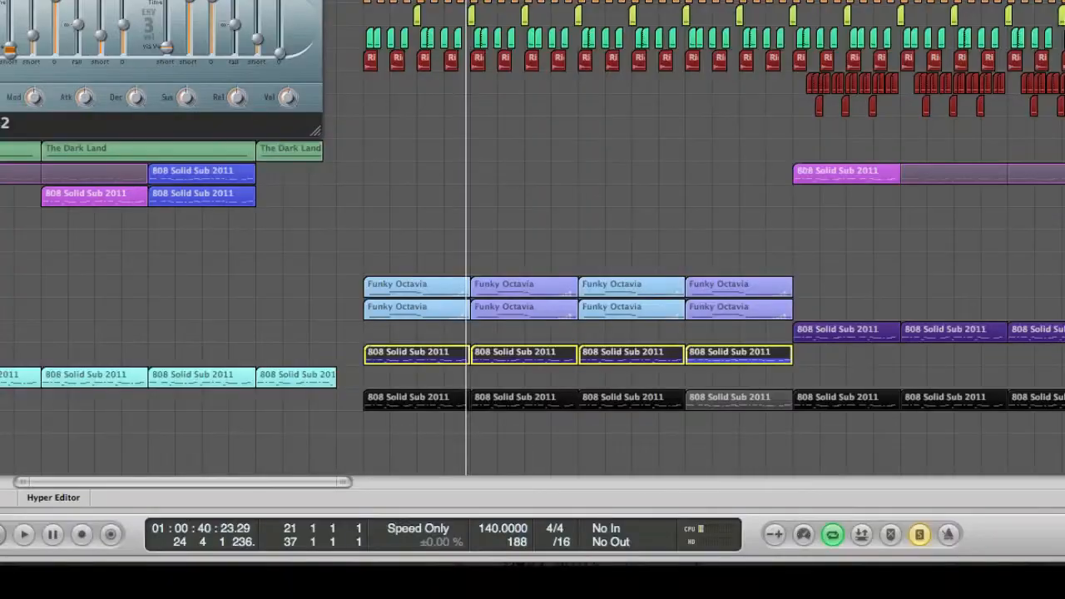
Select the 808Solid Sub regions from bar 21 to bar 37 and play them soloed.
key(Down)
key(Down)
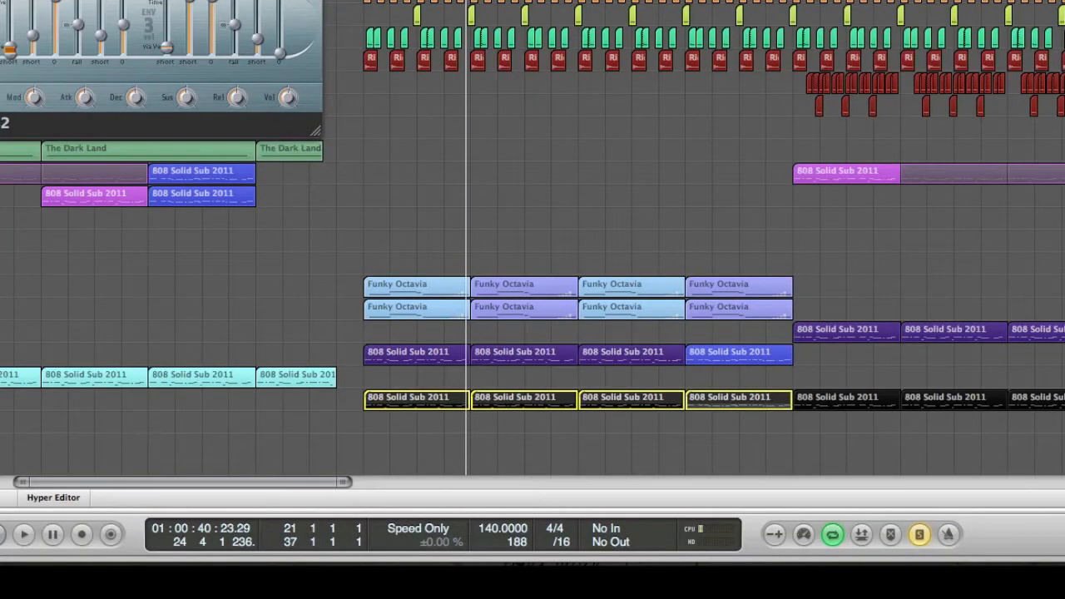
key(space)
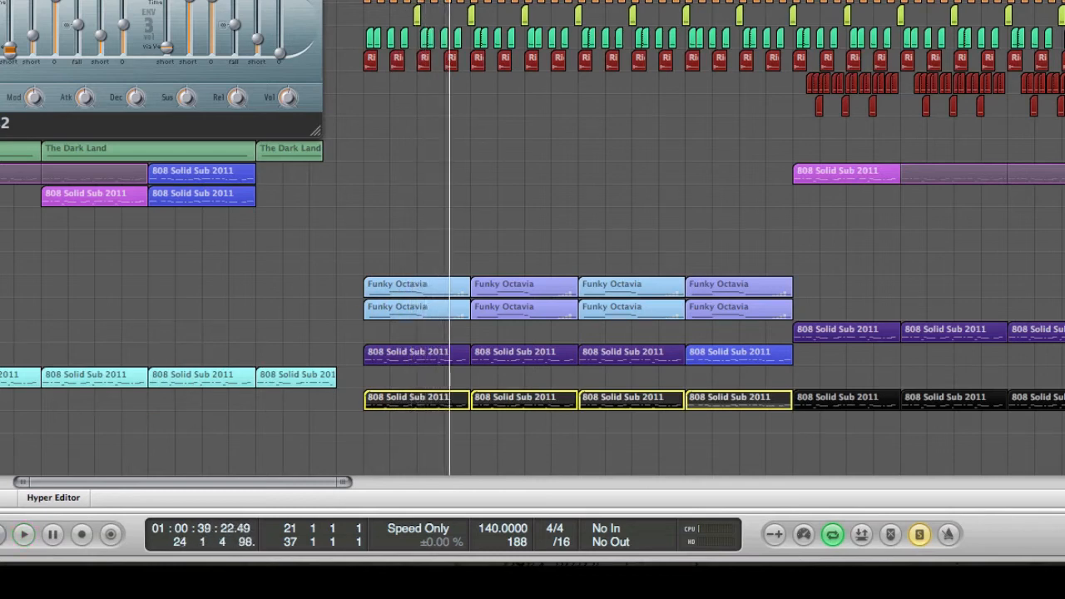
Select the Mid Bass Modulated and 808Solid Sub regions together, play them soloed and stop playback.
key(Up)
key(shift+Down)
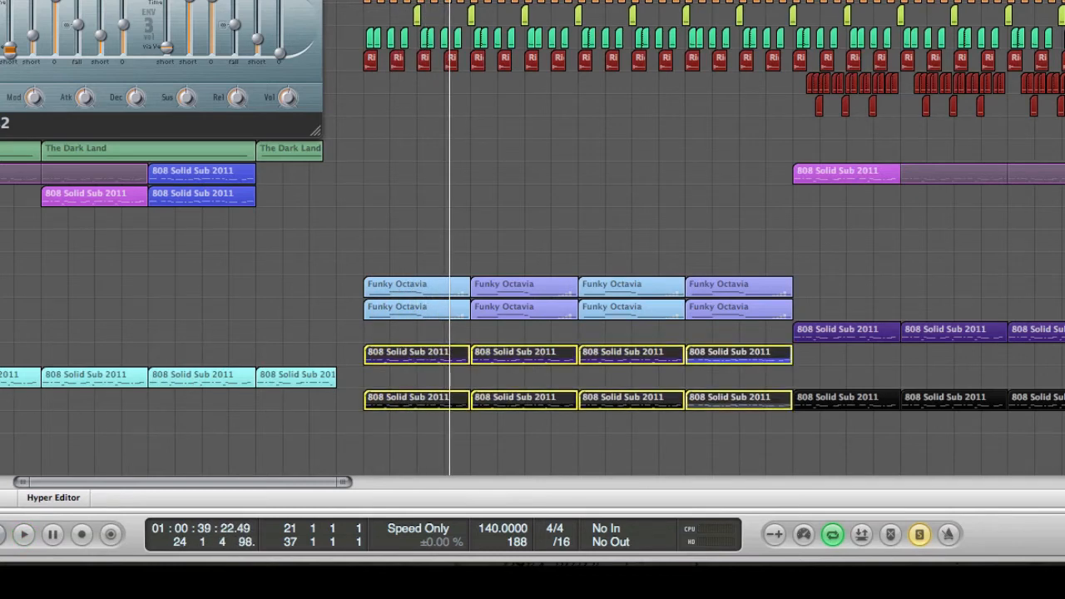
key(space)
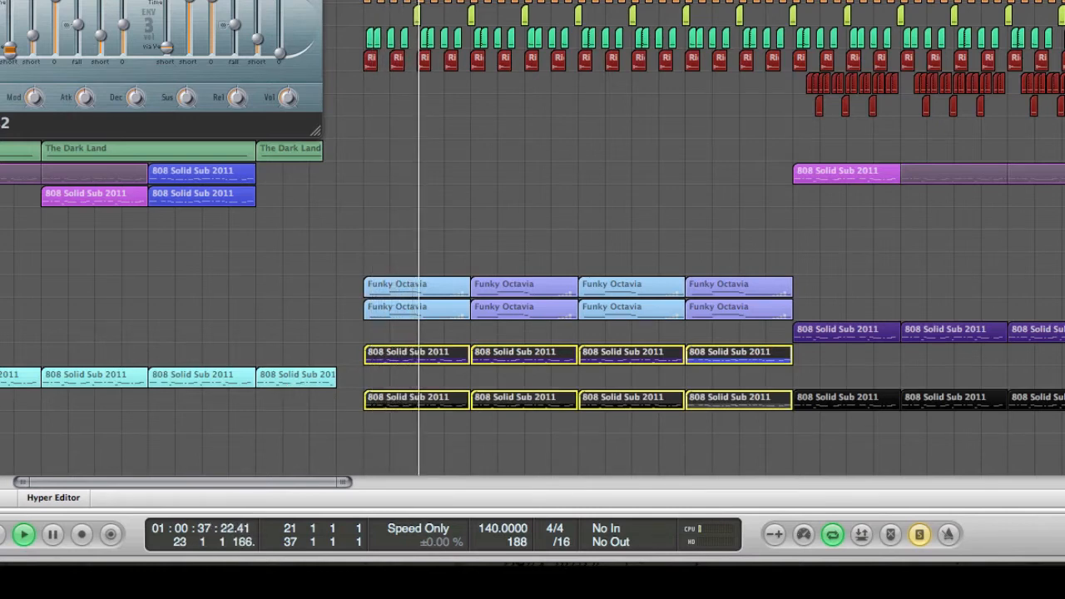
key(space)
Select only the Mid Bass Modulated regions, play them soloed and reposition the track's ES2 window.
click(2, 355)
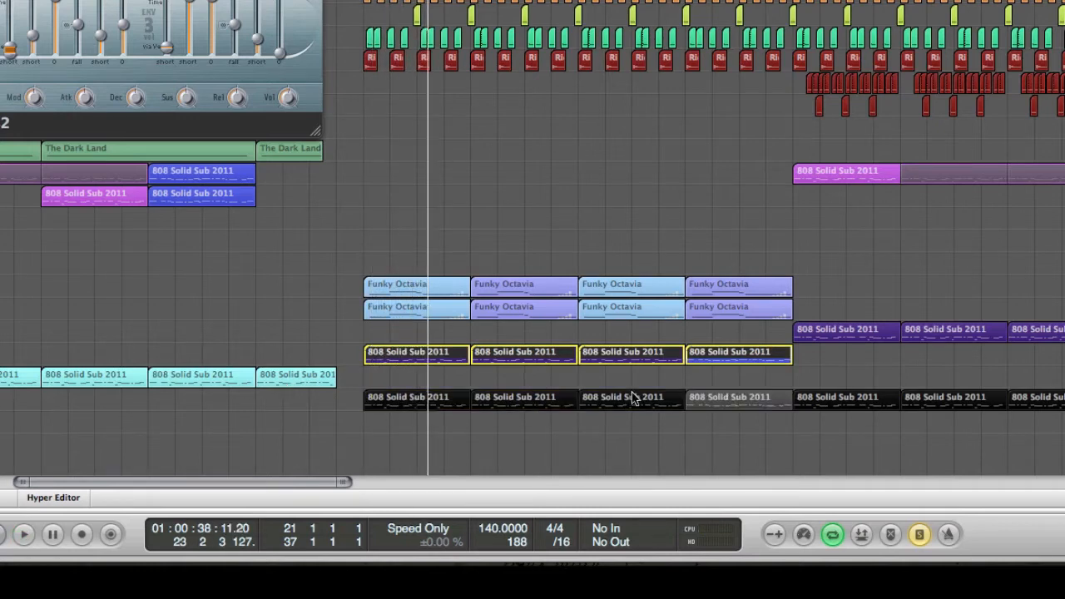
key(space)
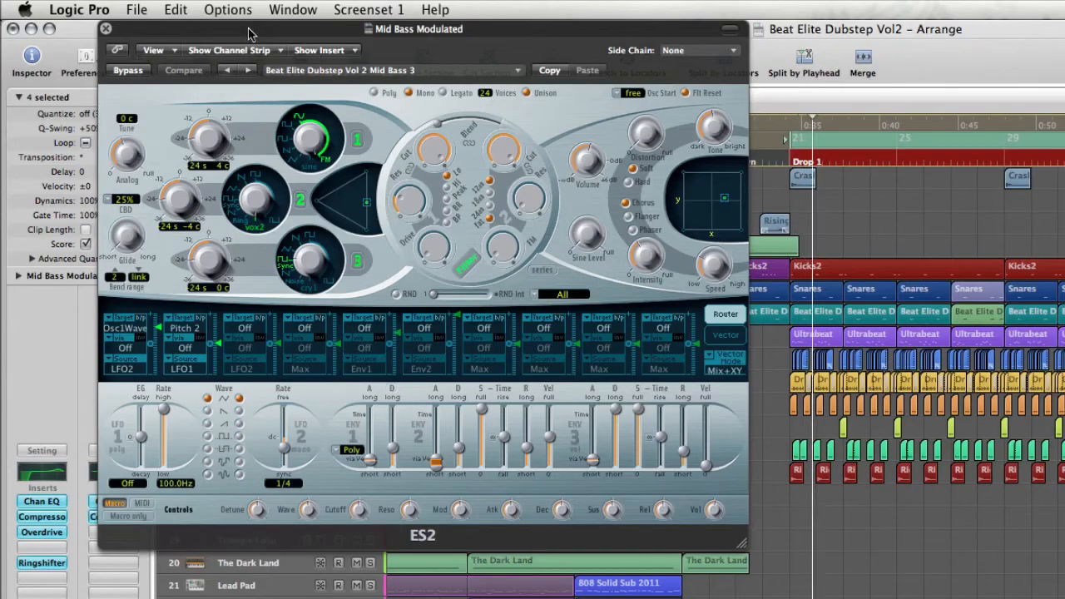
drag(248, 30, 406, 83)
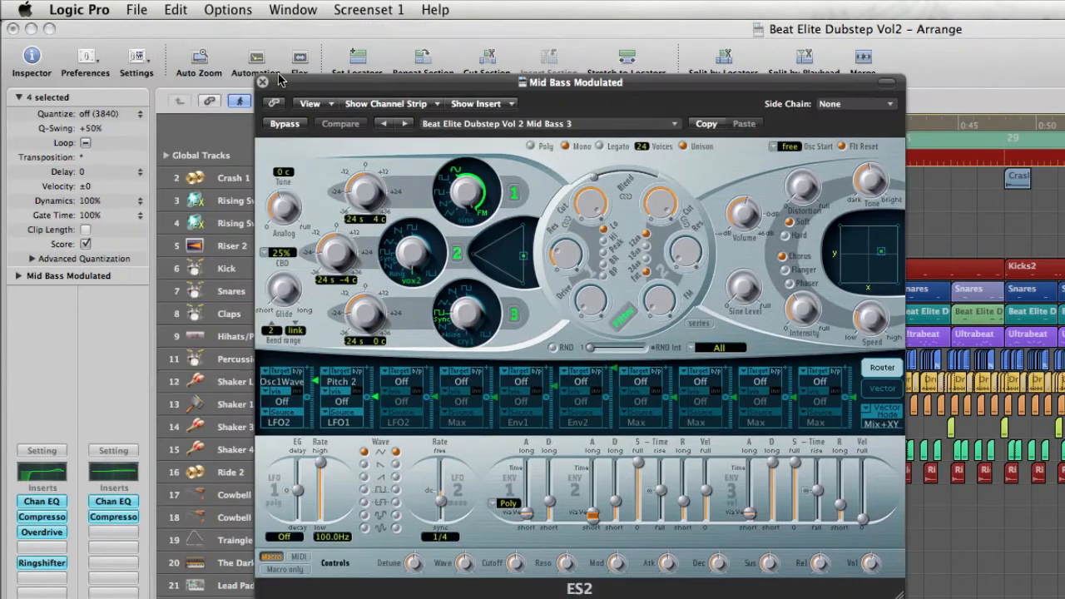
Close the ES2 window and bypass the Ringshifter, Overdrive, Compressor and Channel EQ on Mid Bass Modulated plus the adjacent bus's Compressor and Channel EQ.
click(263, 82)
alt+click(49, 564)
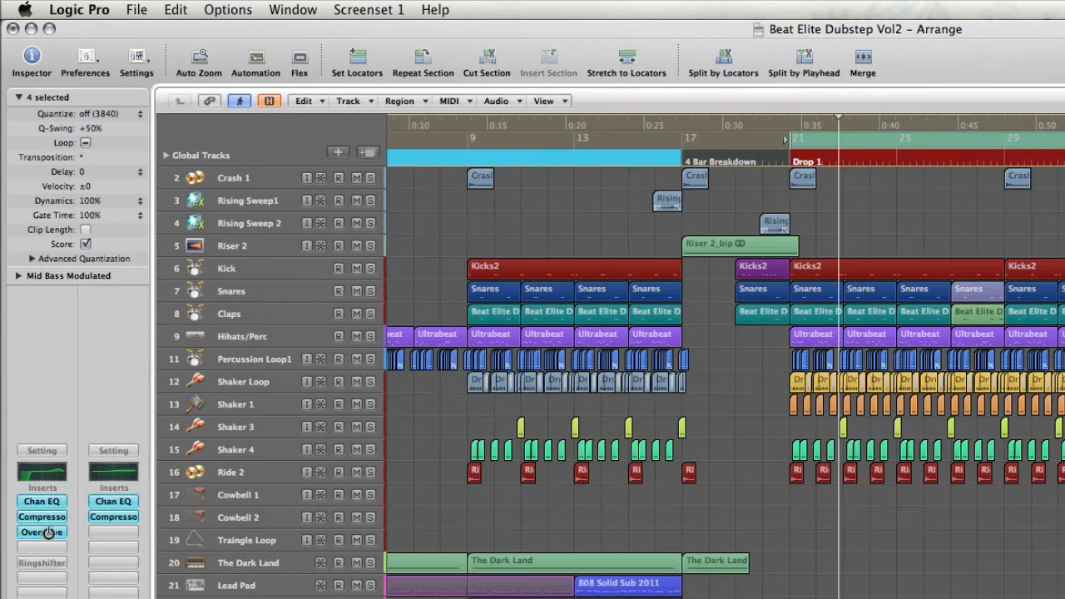
alt+click(47, 535)
alt+click(48, 518)
alt+click(48, 502)
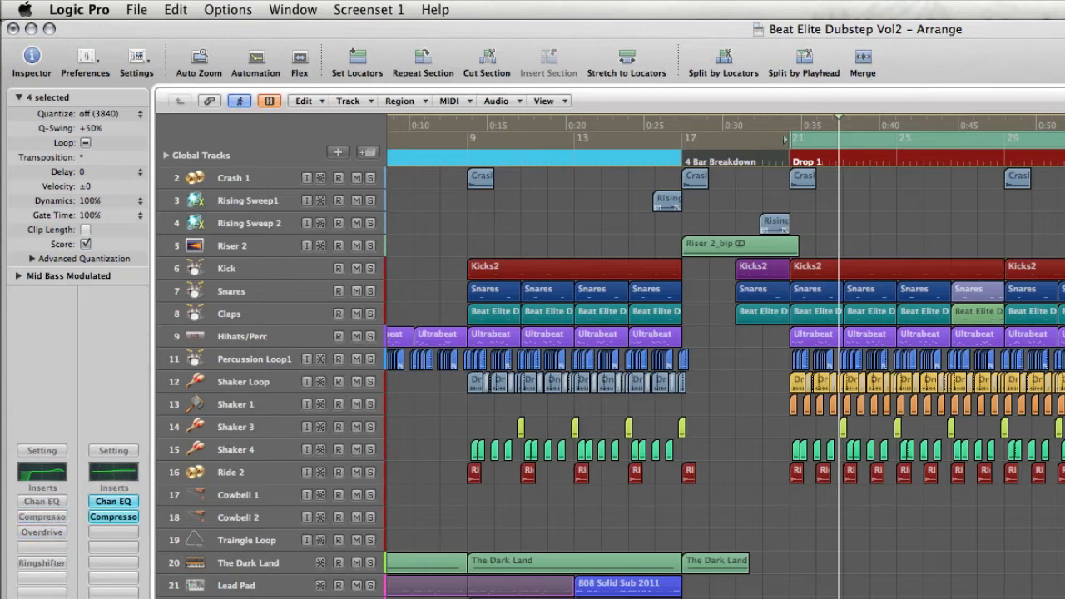
alt+click(123, 518)
alt+click(122, 502)
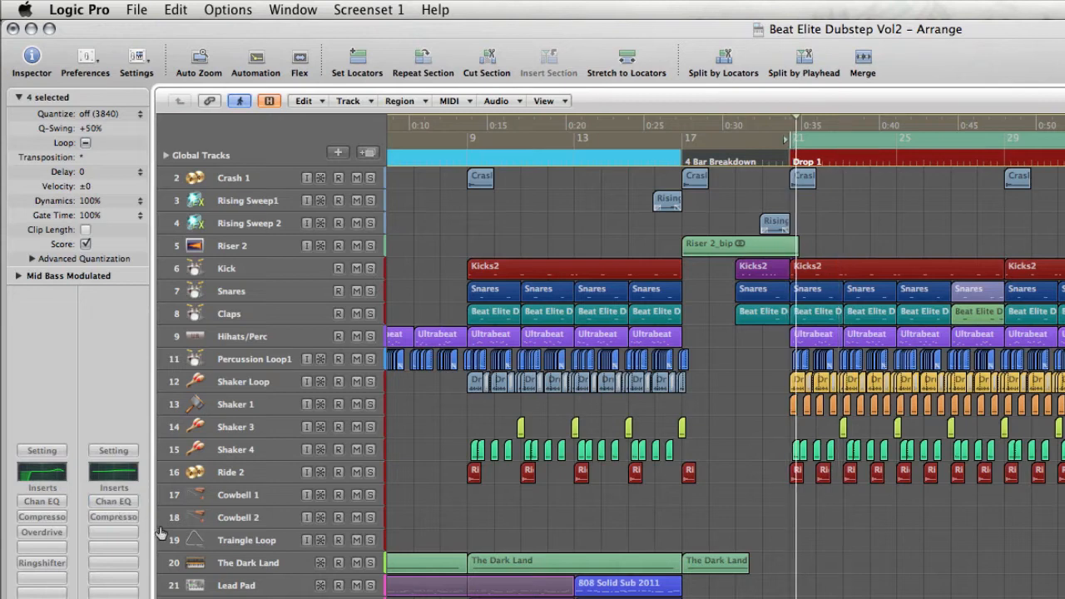
Open the Mid Bass Modulated track's Channel EQ and ES2, move the ES2 window clear and inspect oscillator 2's wave list without changing it.
click(45, 503)
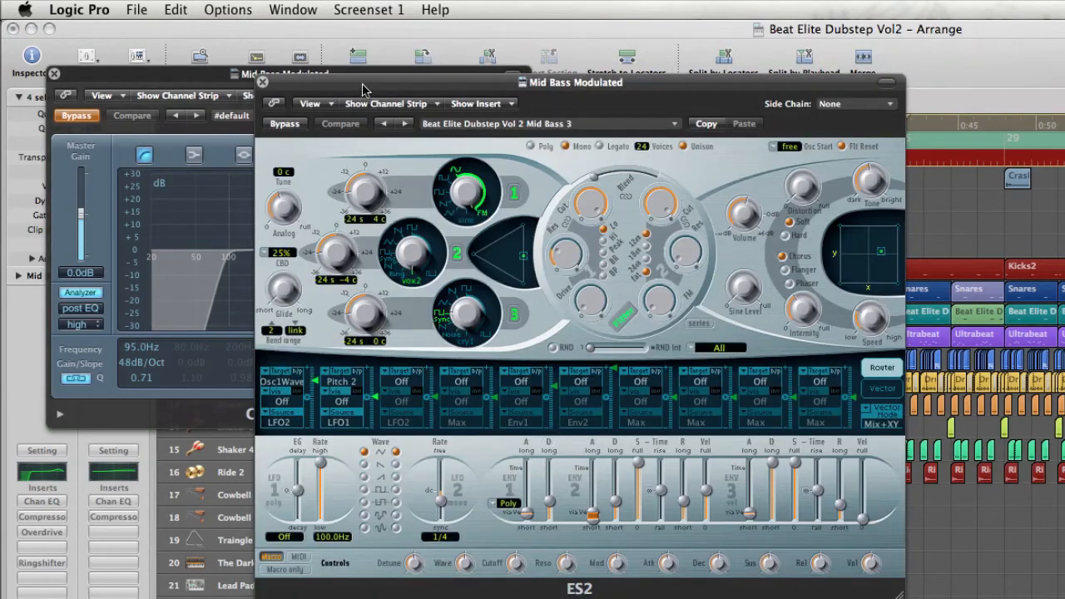
drag(359, 80, 756, 204)
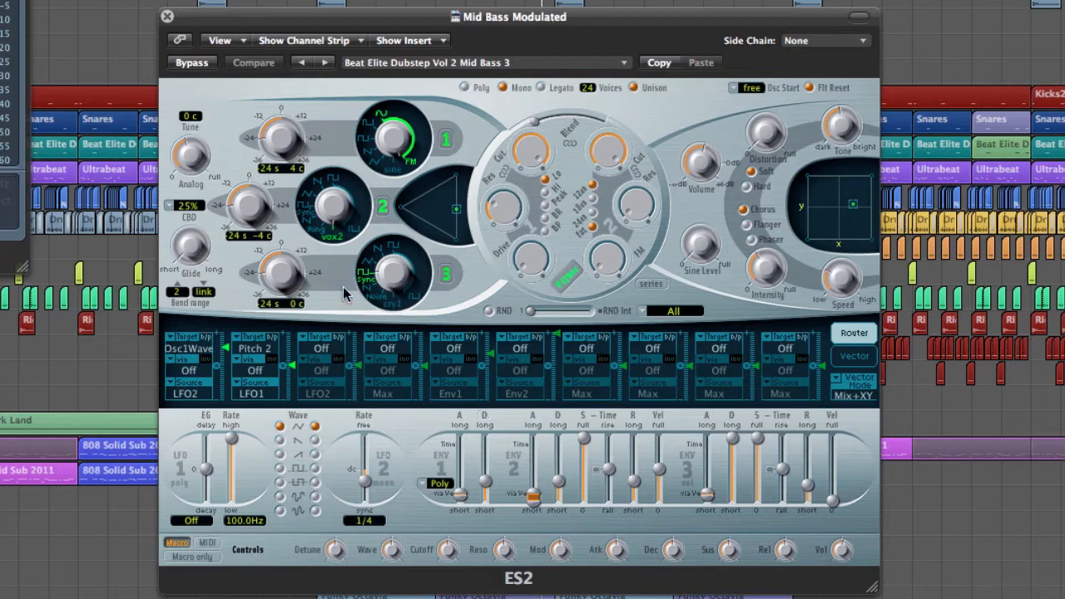
right_click(331, 240)
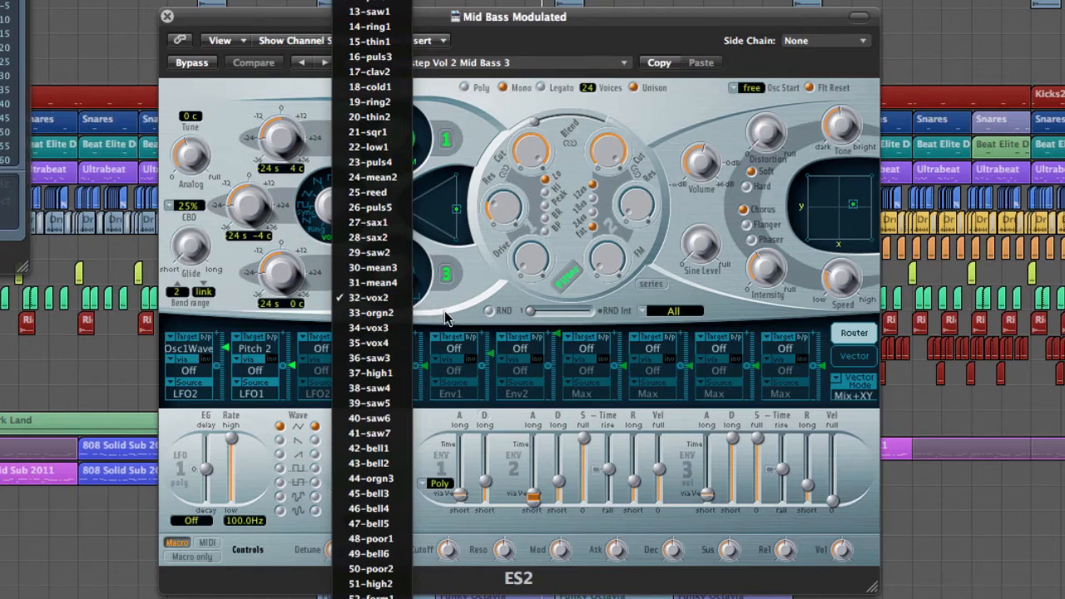
click(547, 324)
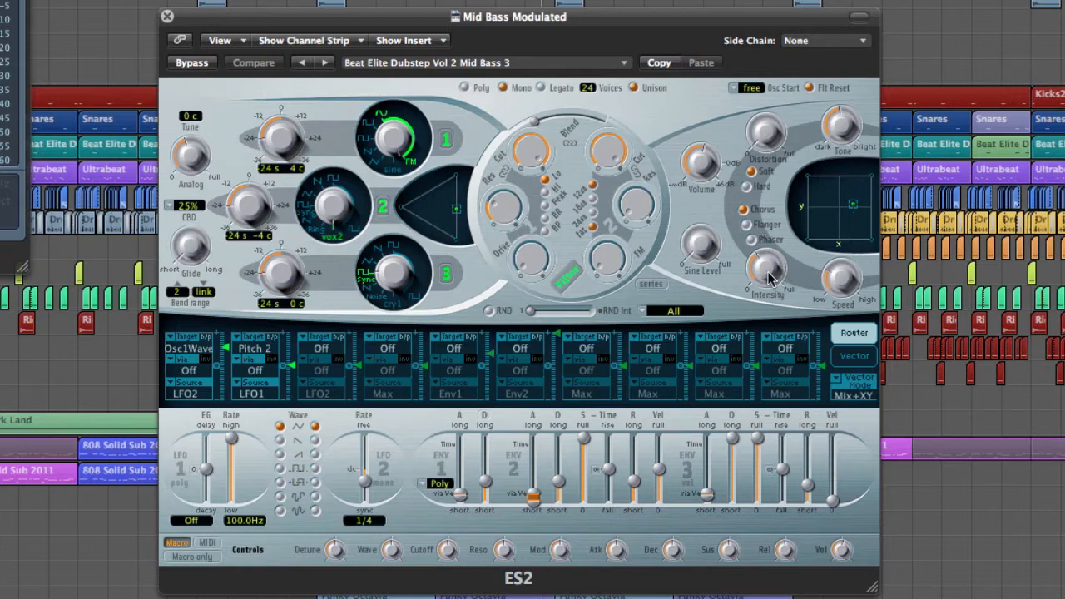
Try the ES2 chorus with its intensity turned down and restore the intensity.
drag(769, 276, 768, 382)
mouse_move(770, 274)
mouse_down()
mouse_move(775, 196)
mouse_move(766, 268)
mouse_up()
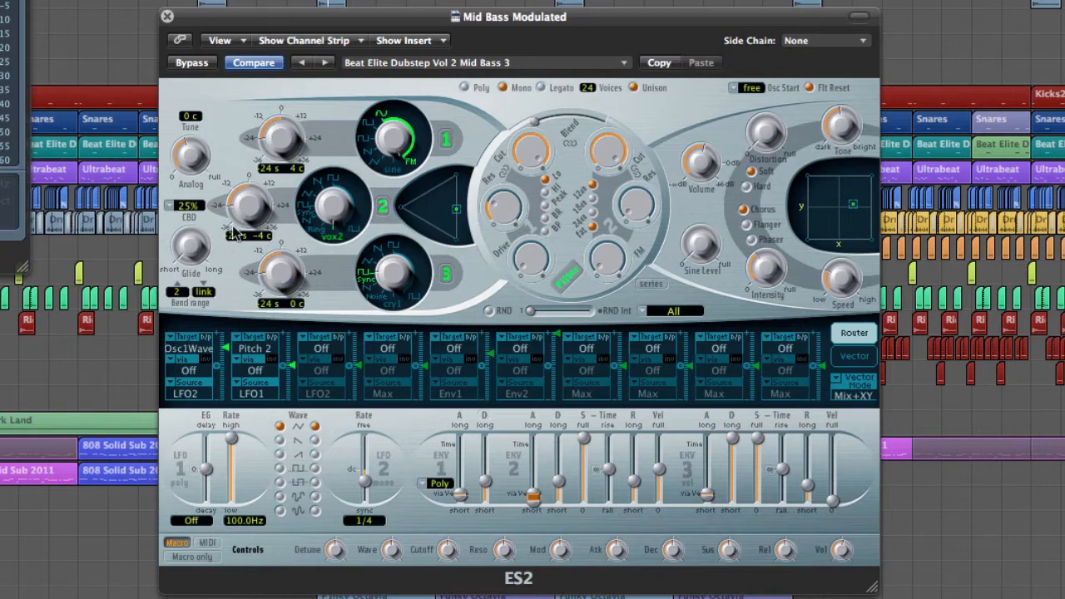
Try low and high settings of the ES2's Analog amount and slightly adjust the LFO2-to-Osc1Wave modulation depth.
mouse_move(190, 154)
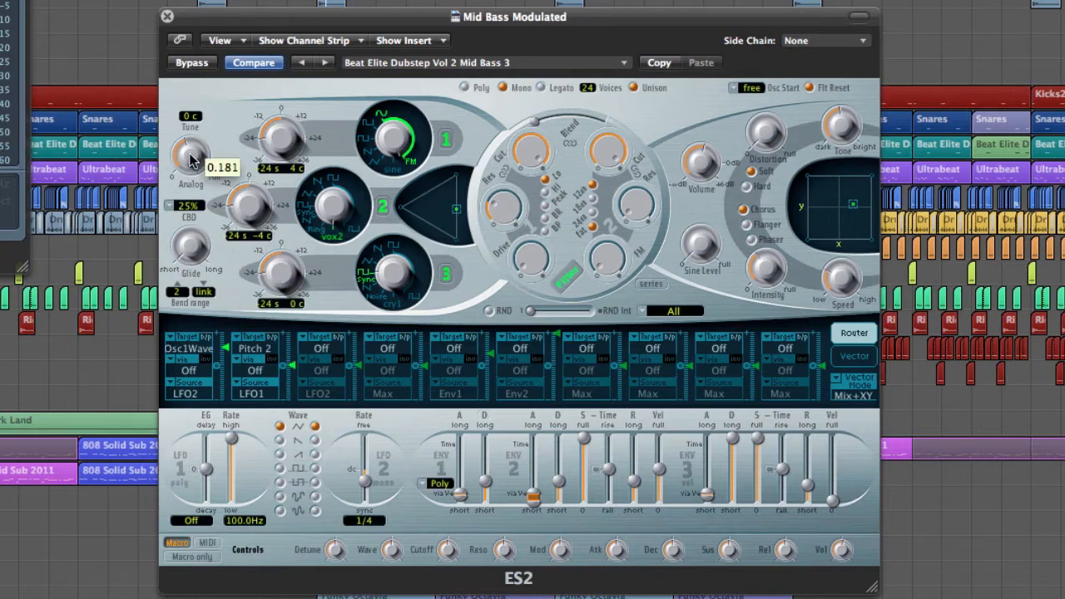
drag(190, 157, 189, 266)
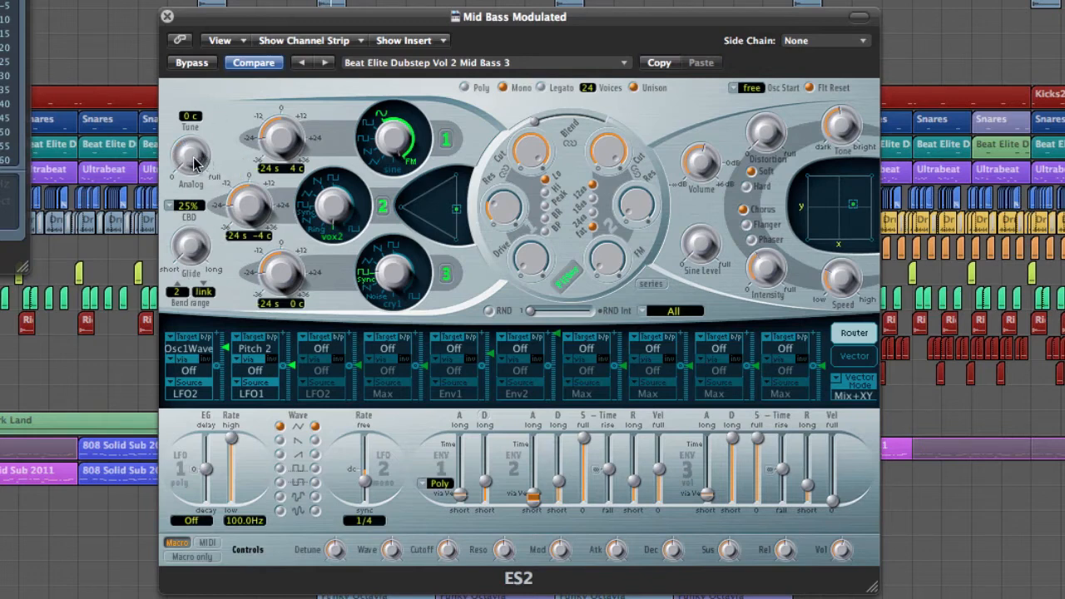
drag(194, 162, 195, 76)
mouse_move(191, 166)
drag(191, 165, 205, 19)
drag(191, 161, 191, 281)
drag(195, 166, 195, 165)
mouse_move(229, 355)
mouse_down()
mouse_move(231, 325)
mouse_move(229, 395)
mouse_move(230, 350)
mouse_up()
mouse_move(226, 346)
mouse_down()
mouse_move(227, 360)
mouse_move(227, 348)
mouse_up()
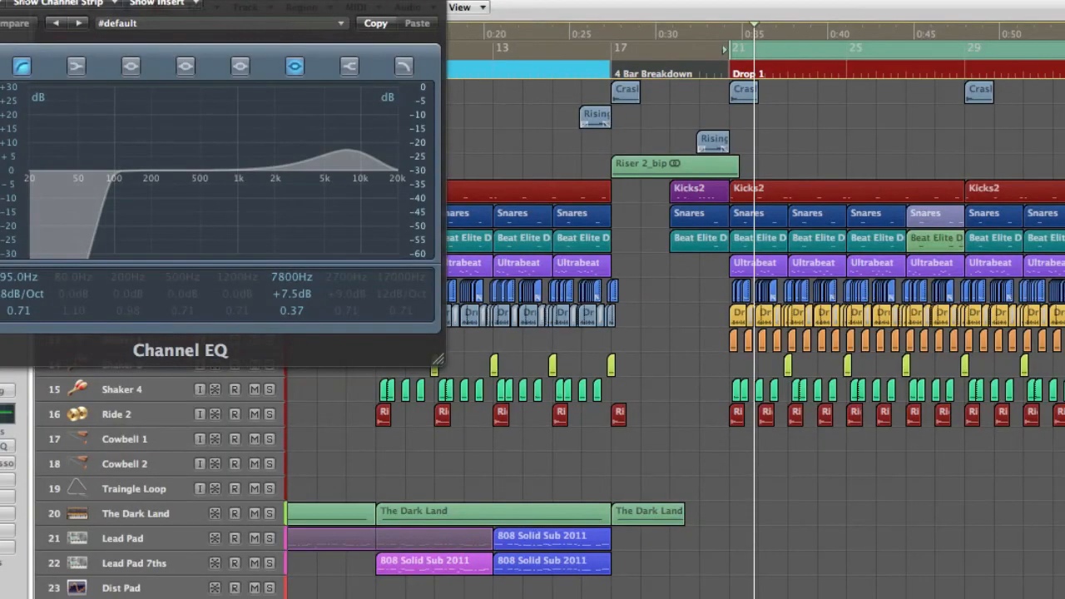
Turn the Mid Bass Modulated Channel EQ back on and compare playback with its 95 Hz low cut switched off and on.
drag(25, 2, 284, 85)
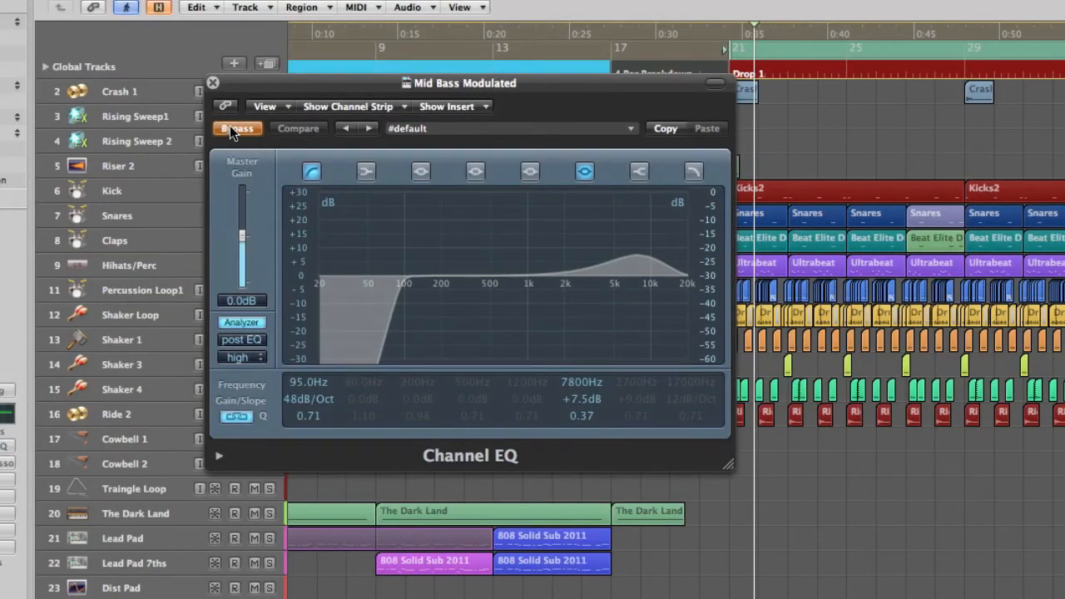
click(233, 129)
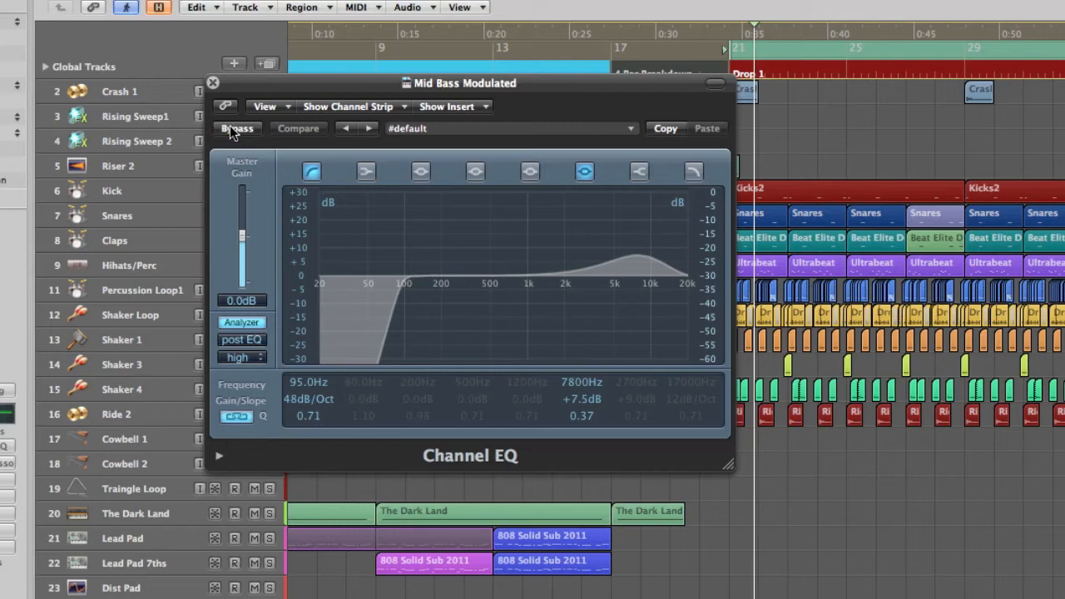
click(311, 172)
key(space)
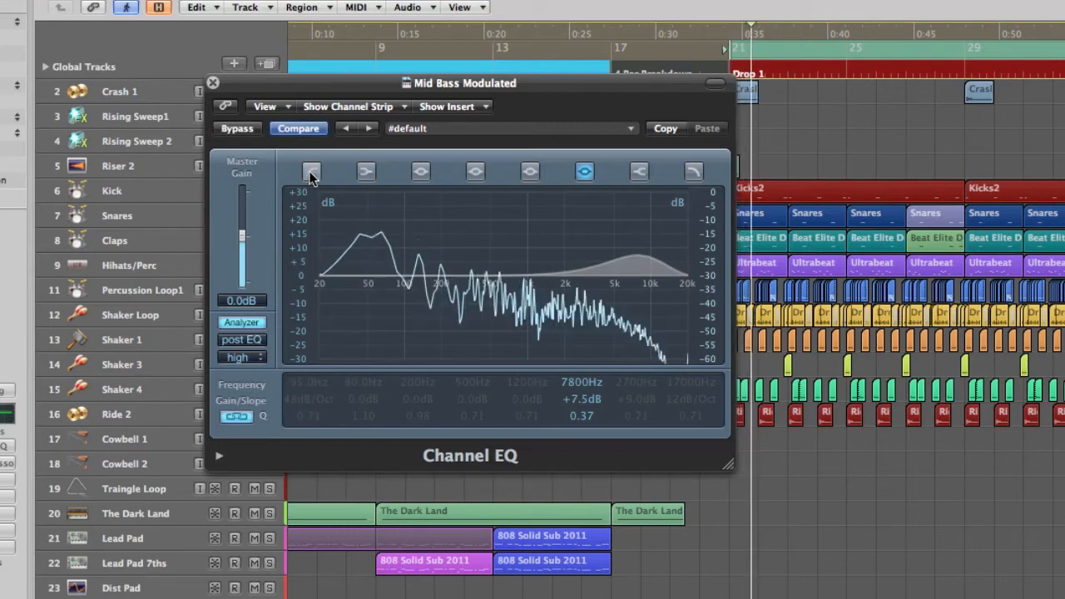
click(310, 172)
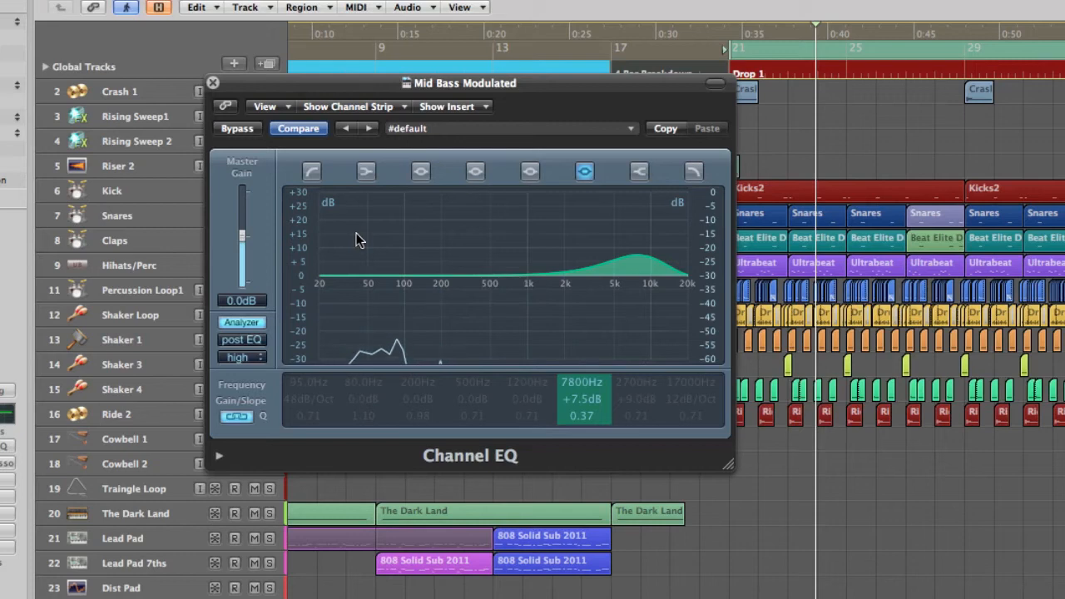
click(311, 168)
click(311, 169)
key(space)
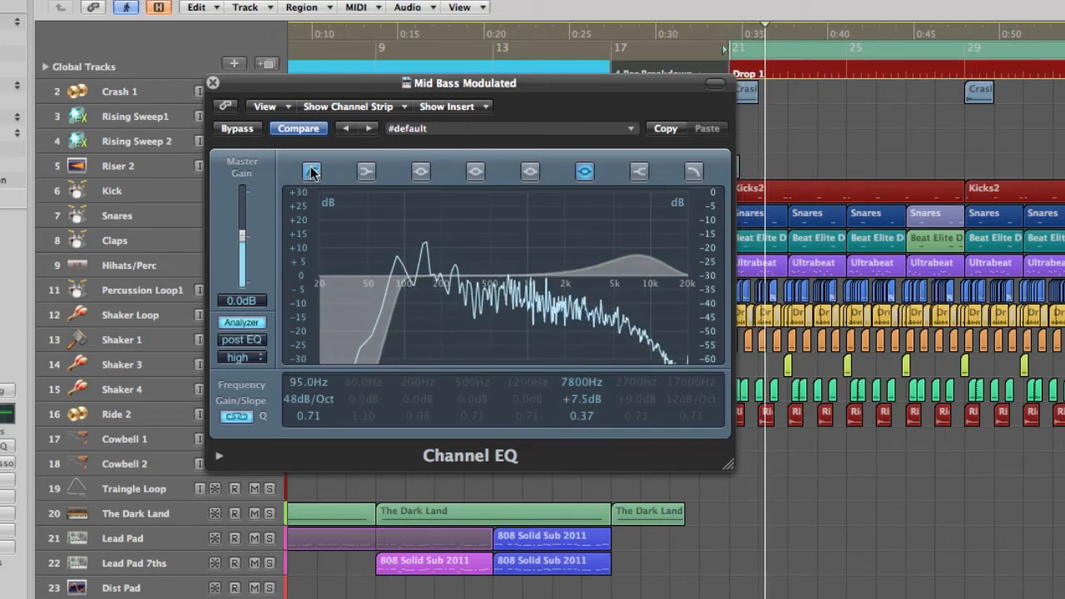
key(space)
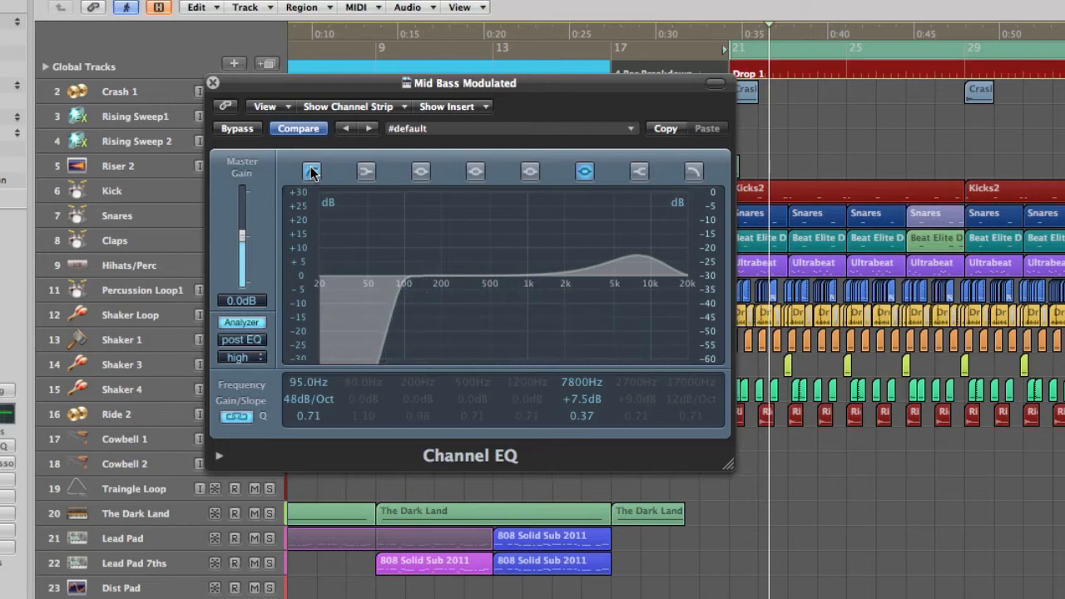
key(space)
click(311, 172)
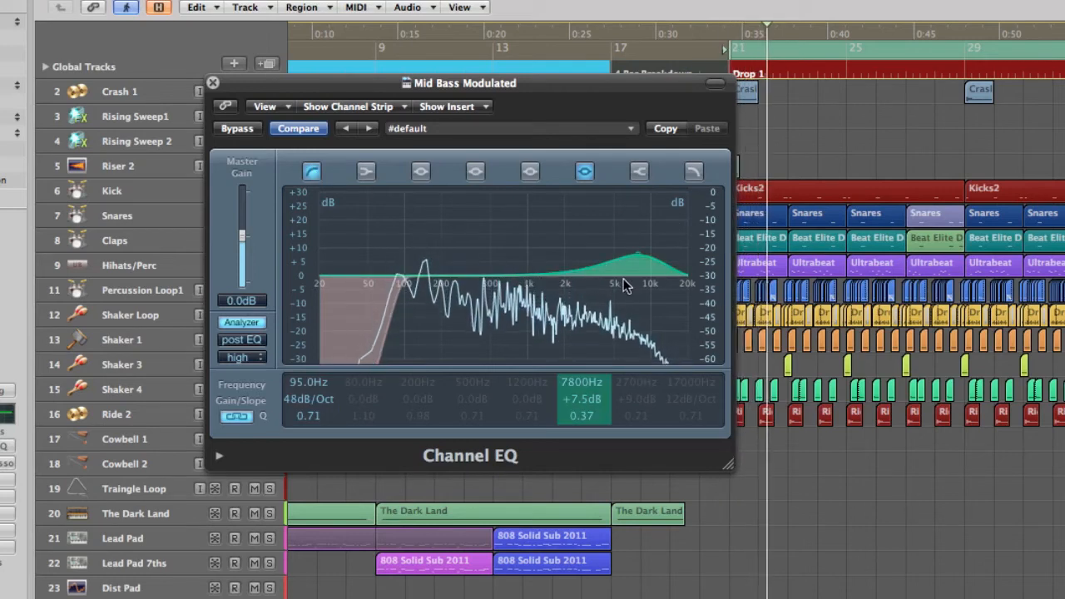
key(space)
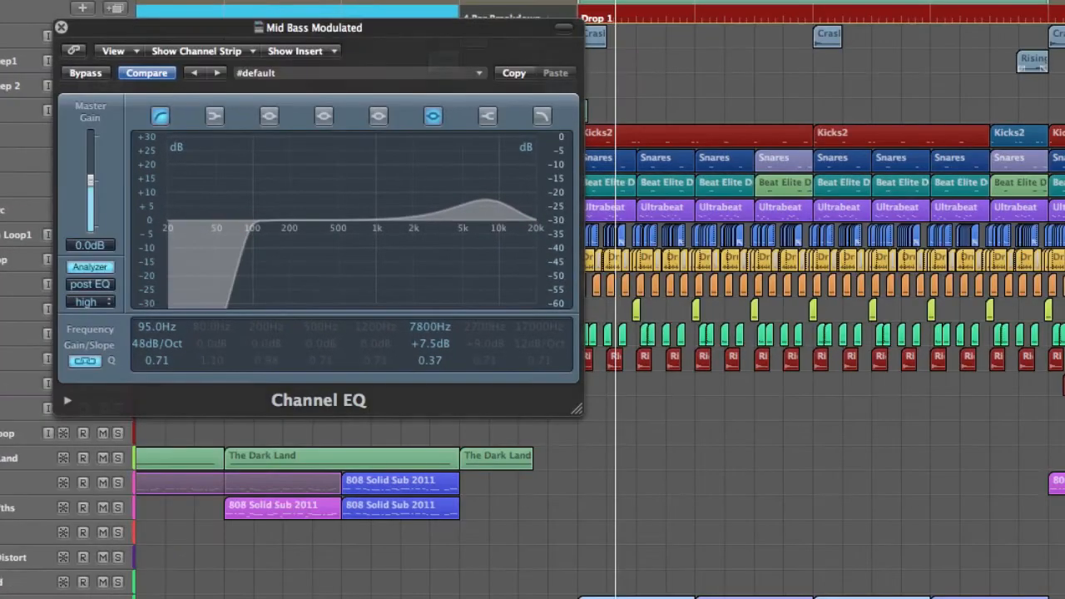
Turn the Mid Bass Modulated Compressor back on, review its settings during playback and close its window.
double_click(7, 463)
key(space)
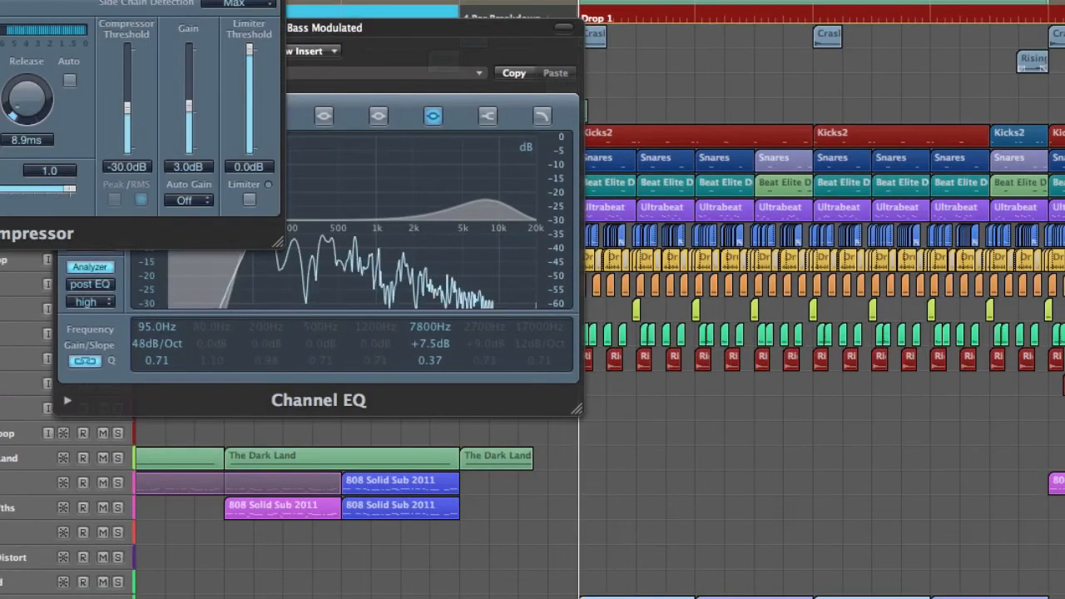
drag(0, 0, 606, 244)
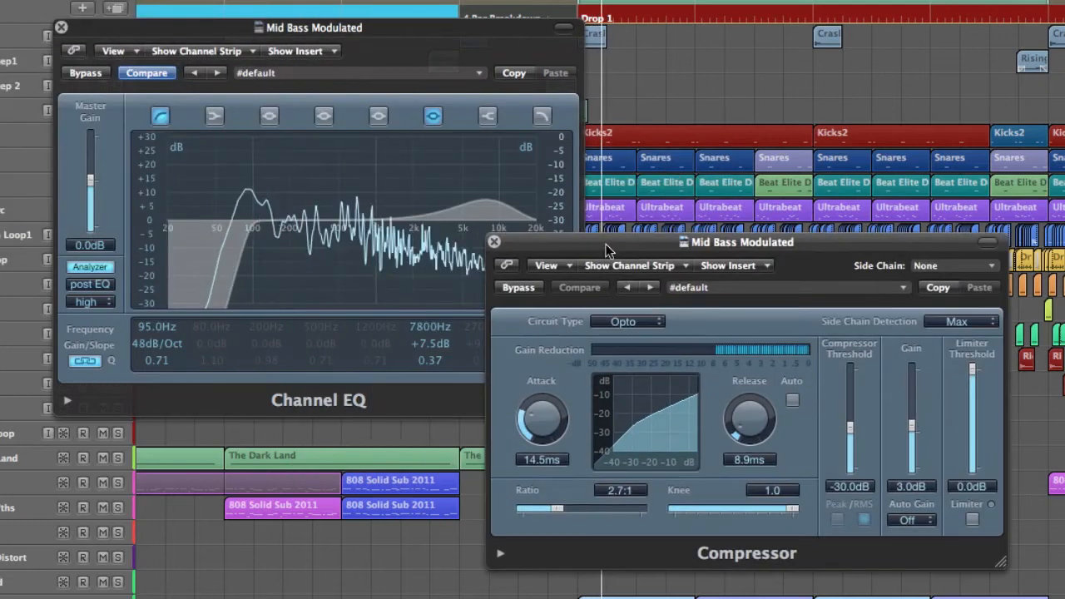
click(494, 242)
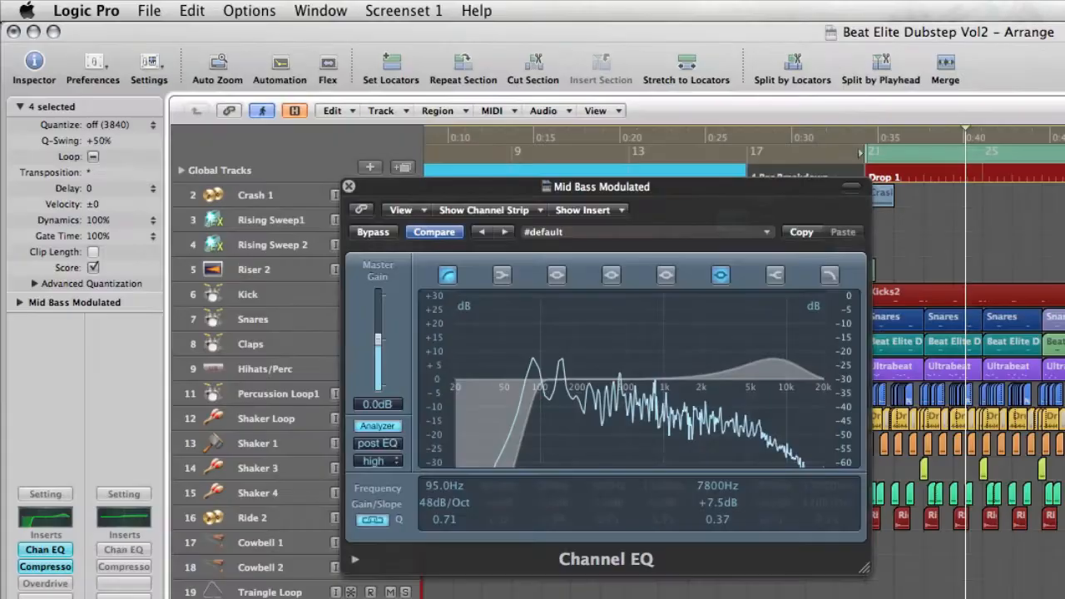
Turn the track's Overdrive back on, review its drive, tone and output during playback, and close the Channel EQ and Overdrive windows.
click(45, 583)
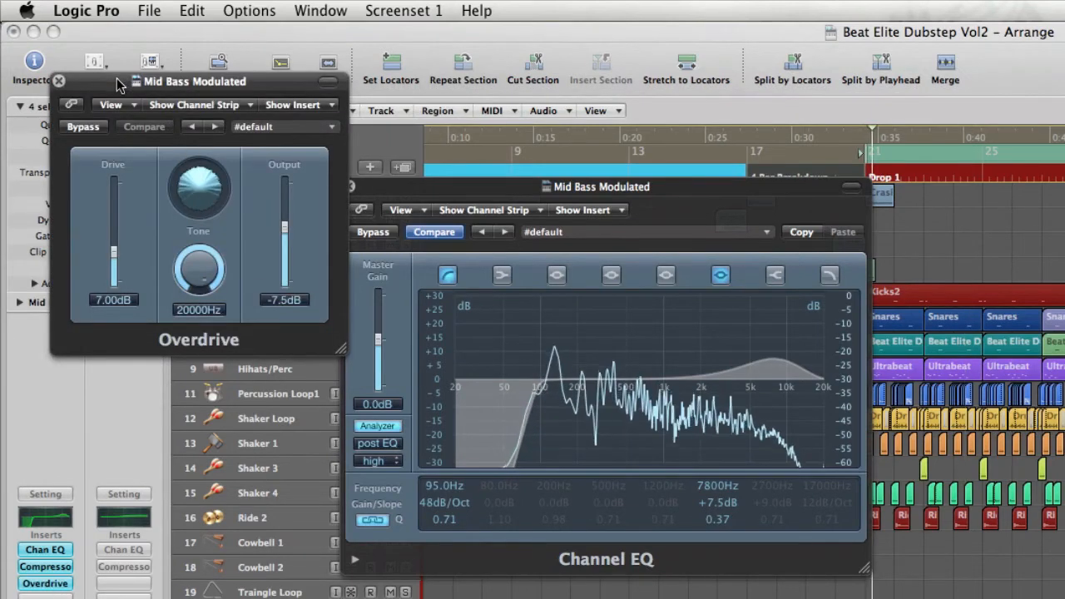
drag(119, 84, 703, 347)
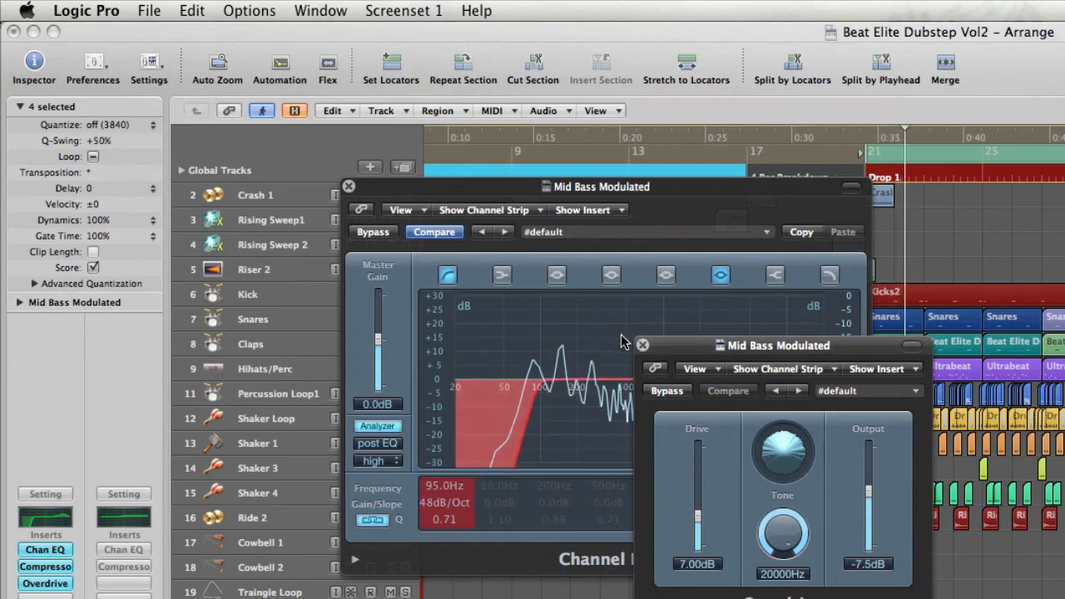
click(348, 187)
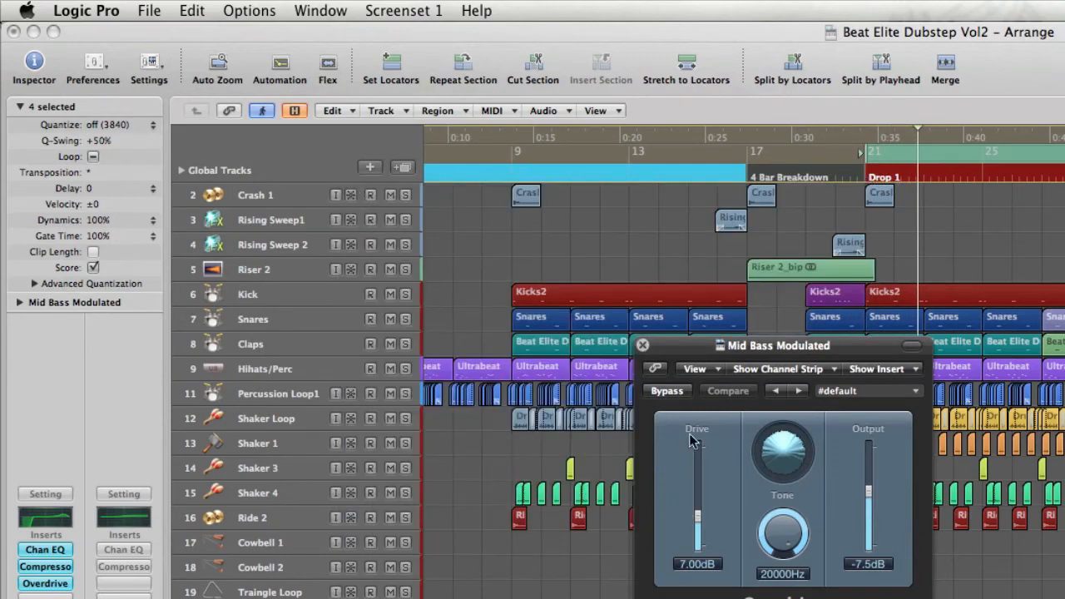
click(642, 344)
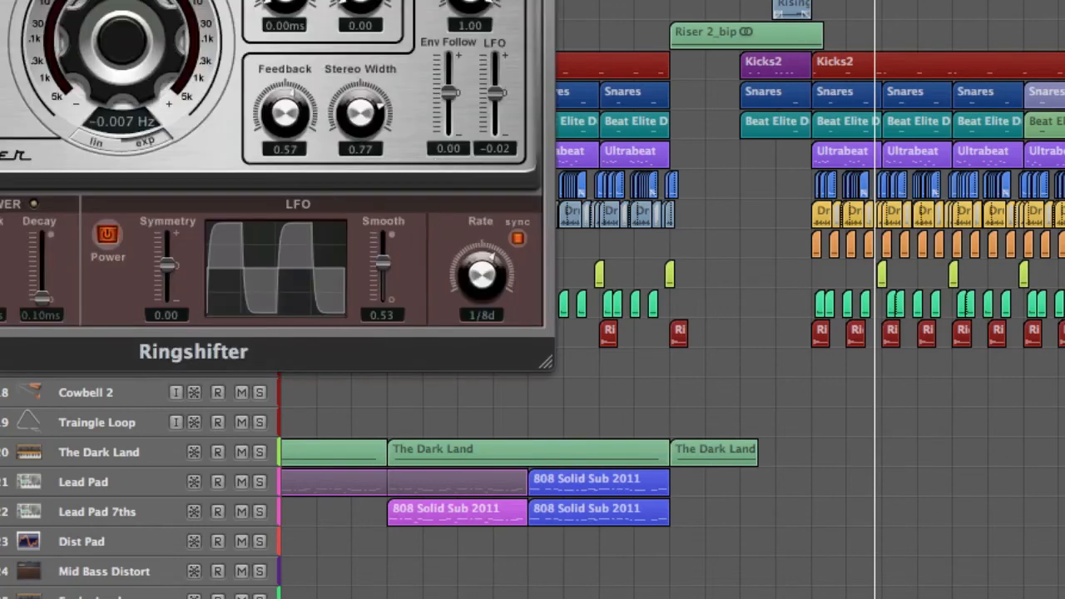
Bring the Mid Bass Modulated Ringshifter window fully into view, review its frequency shift and LFO settings, and close it.
drag(0, 0, 542, 99)
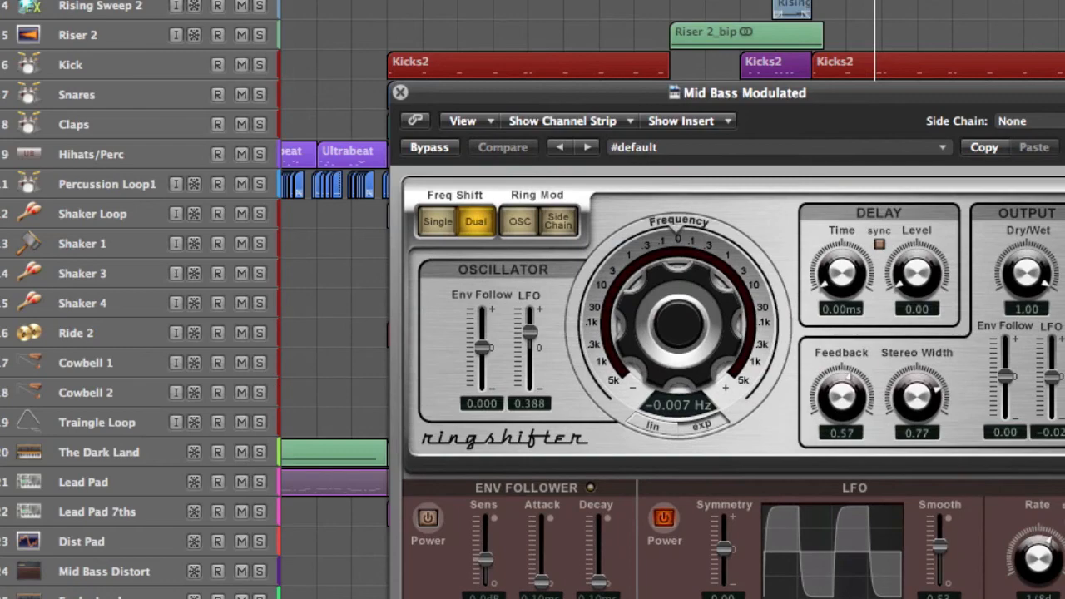
drag(632, 100, 409, 27)
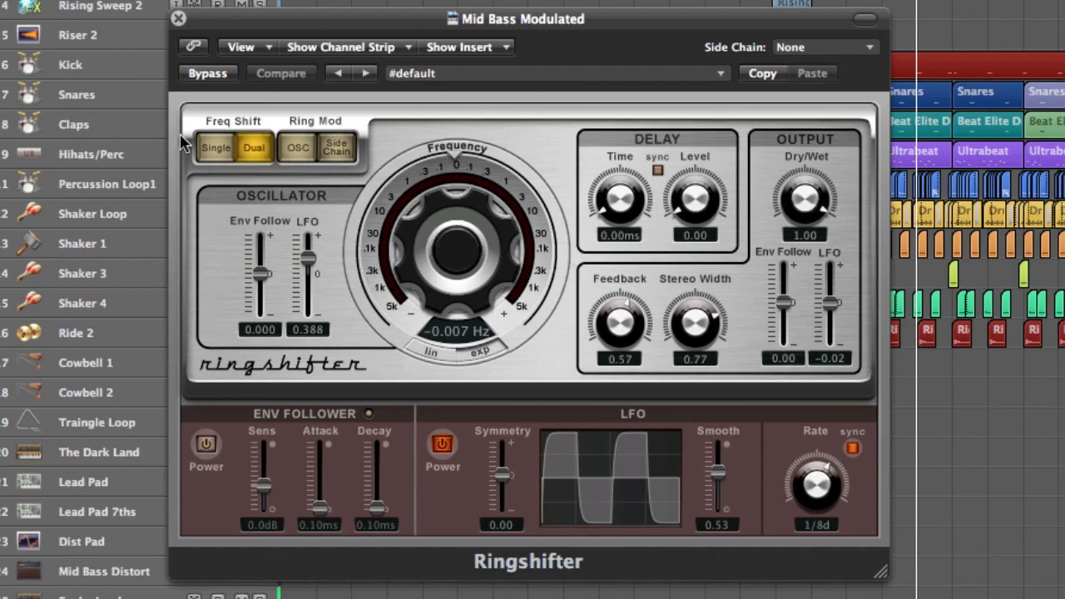
click(178, 20)
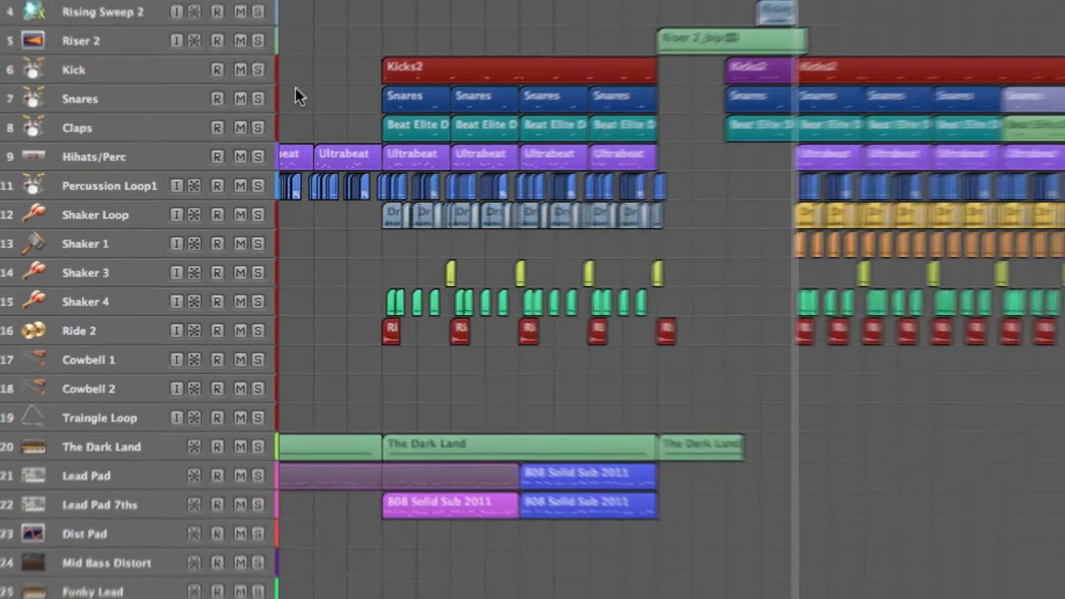